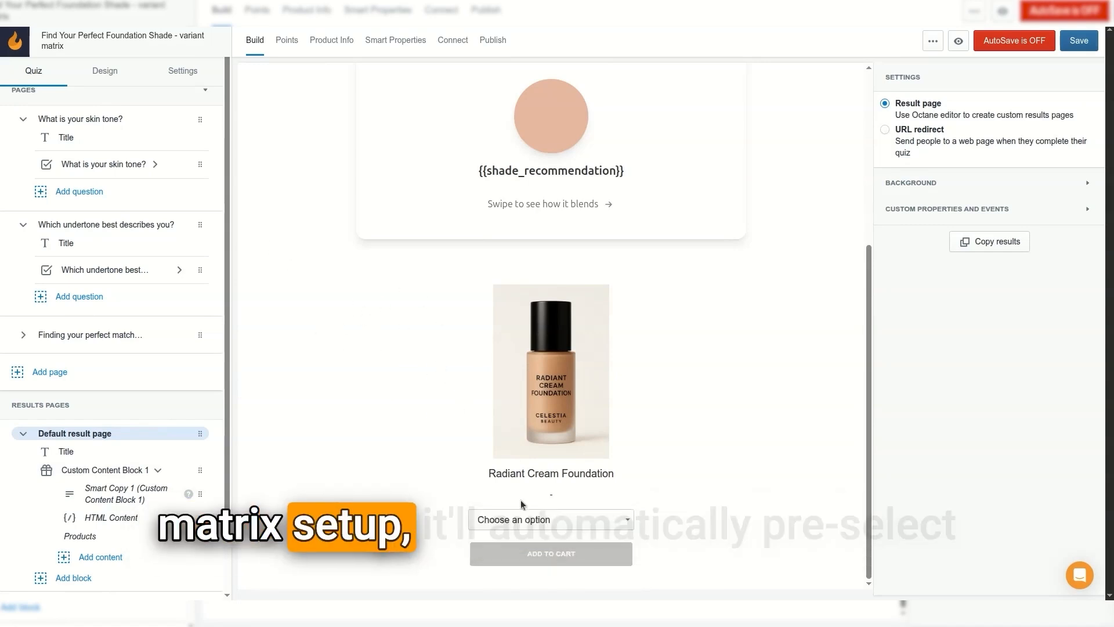
# - Review the foundation's variant options, the skin tone and undertone question pages, and the default result page of the quiz
pyautogui.click(522, 519)
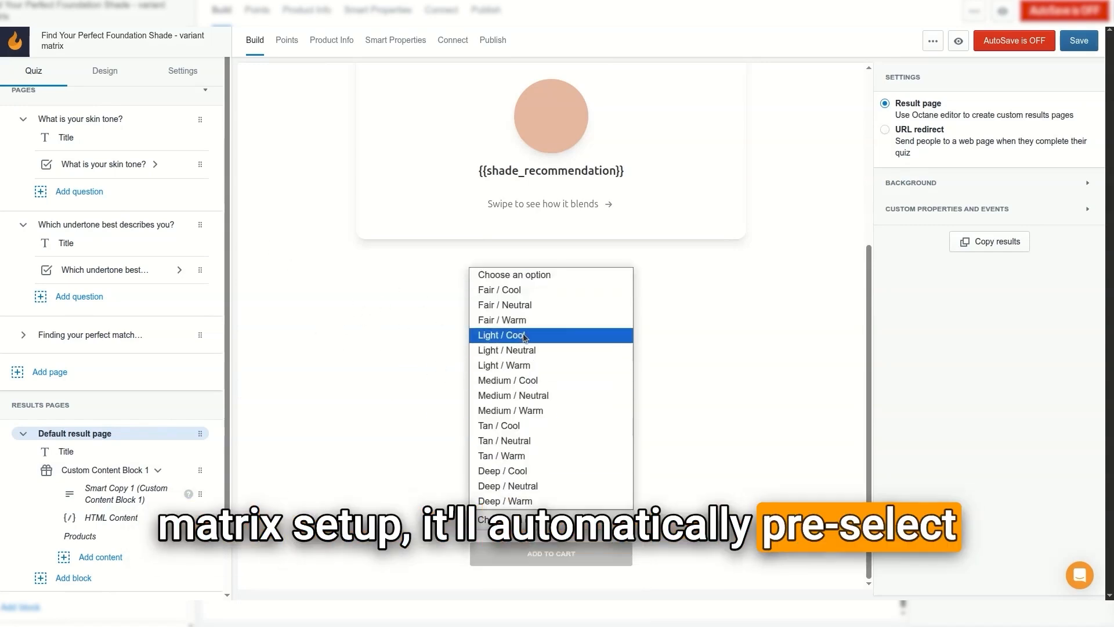
pyautogui.click(524, 336)
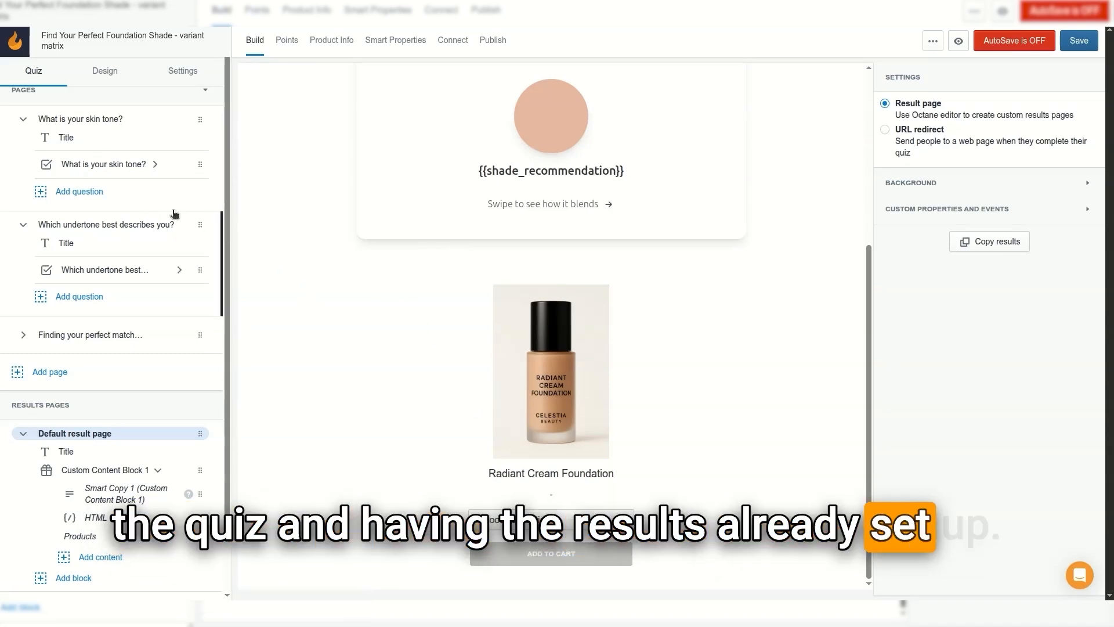
pyautogui.scroll(1, 138, 134)
pyautogui.click(138, 134)
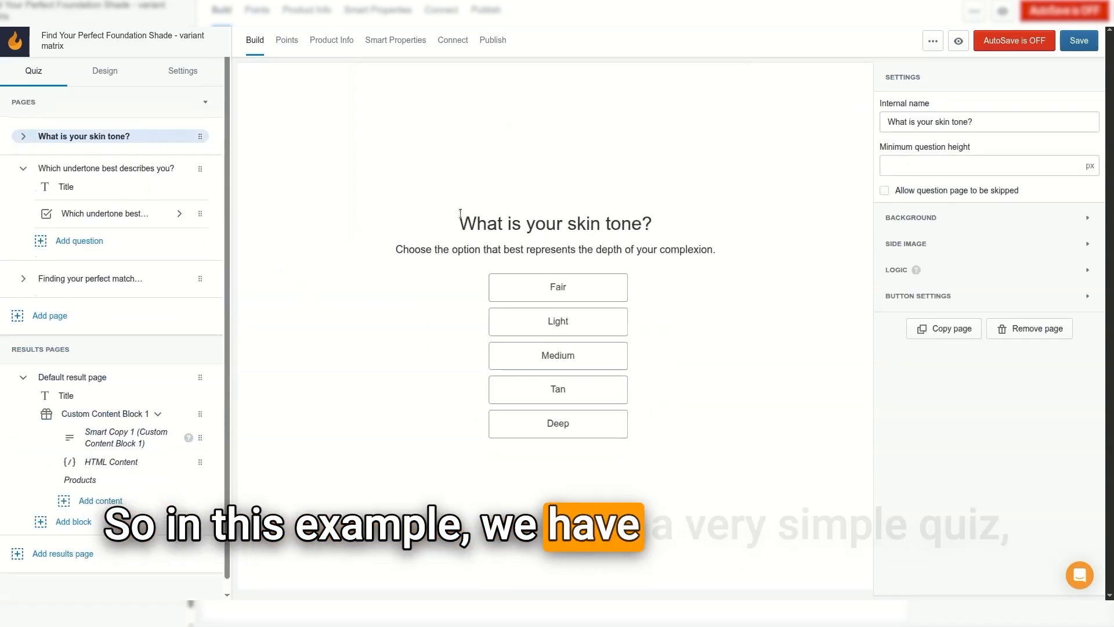
pyautogui.click(150, 169)
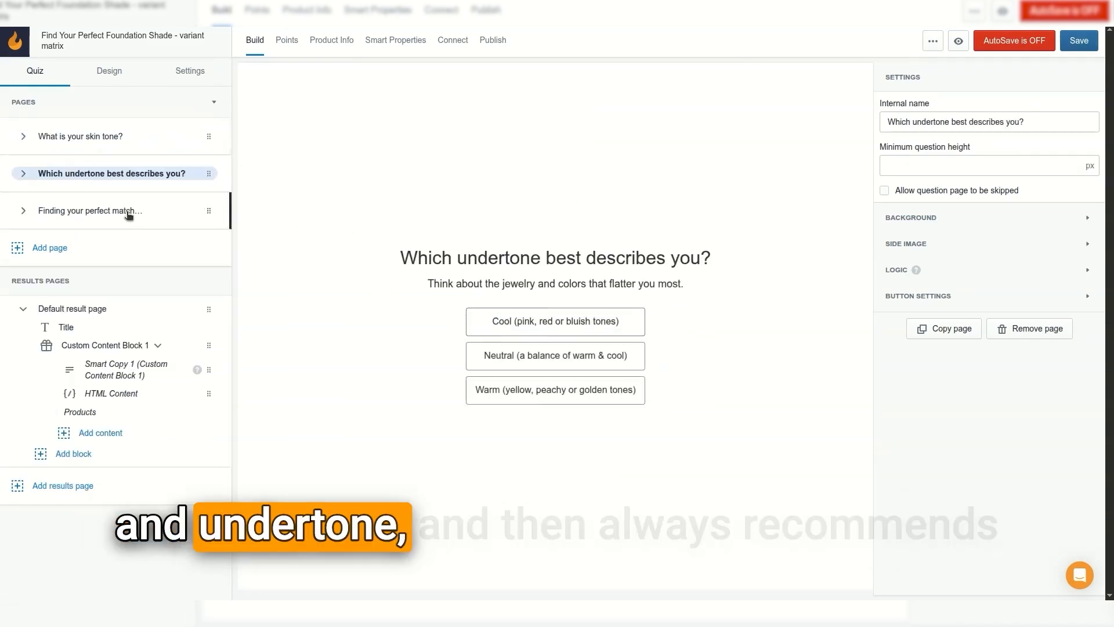
pyautogui.click(140, 308)
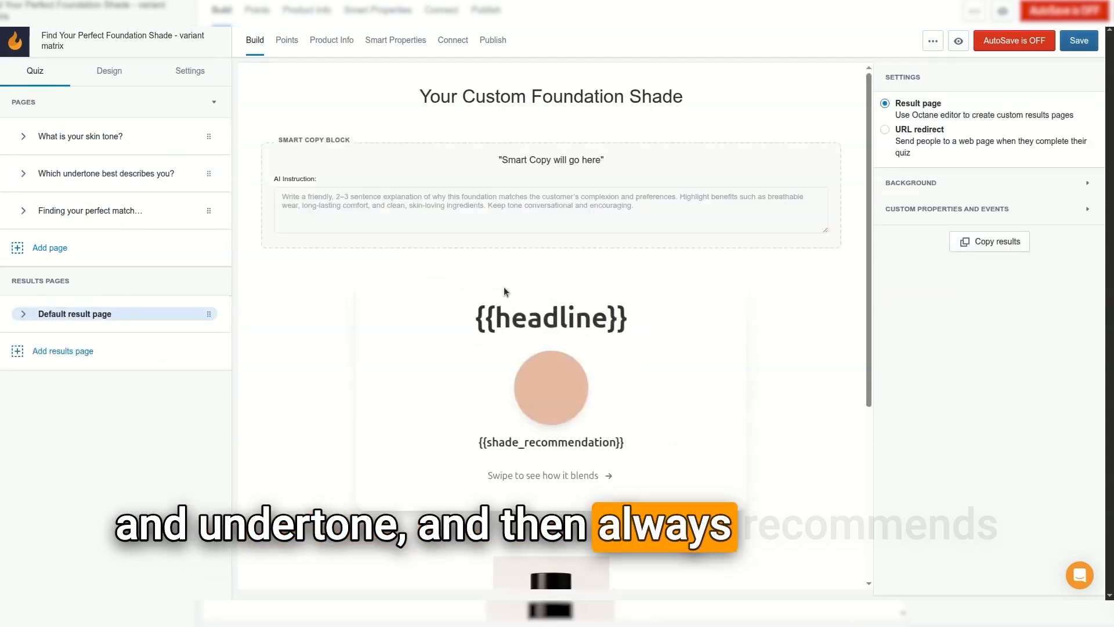
pyautogui.scroll(-5, 548, 369)
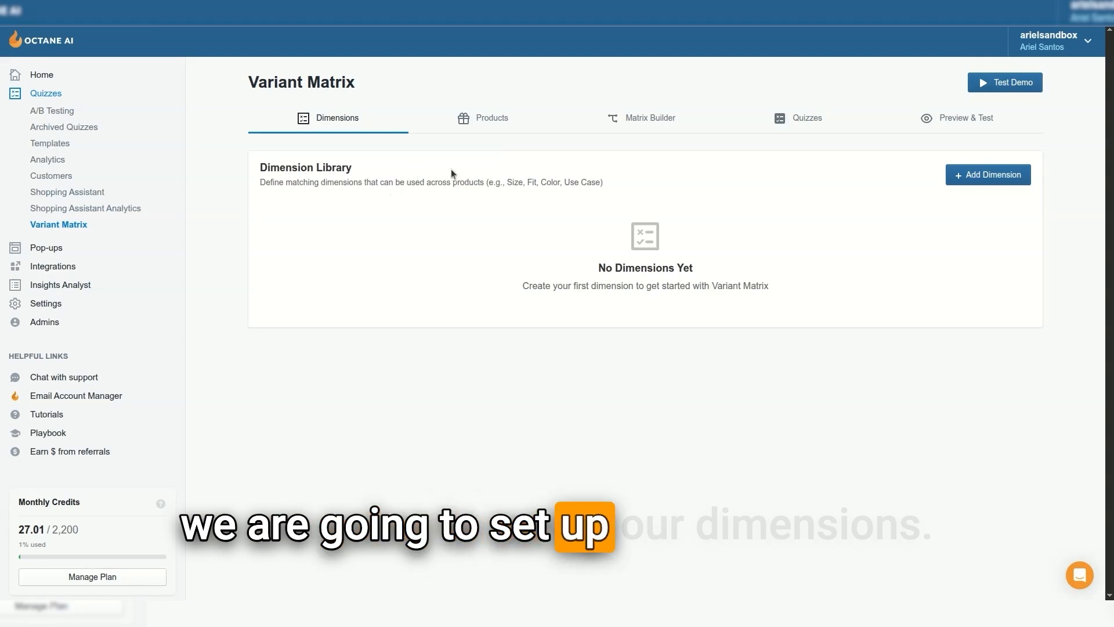
# - Start a new matching dimension named Skin Tone with Fair as its first value
pyautogui.click(988, 175)
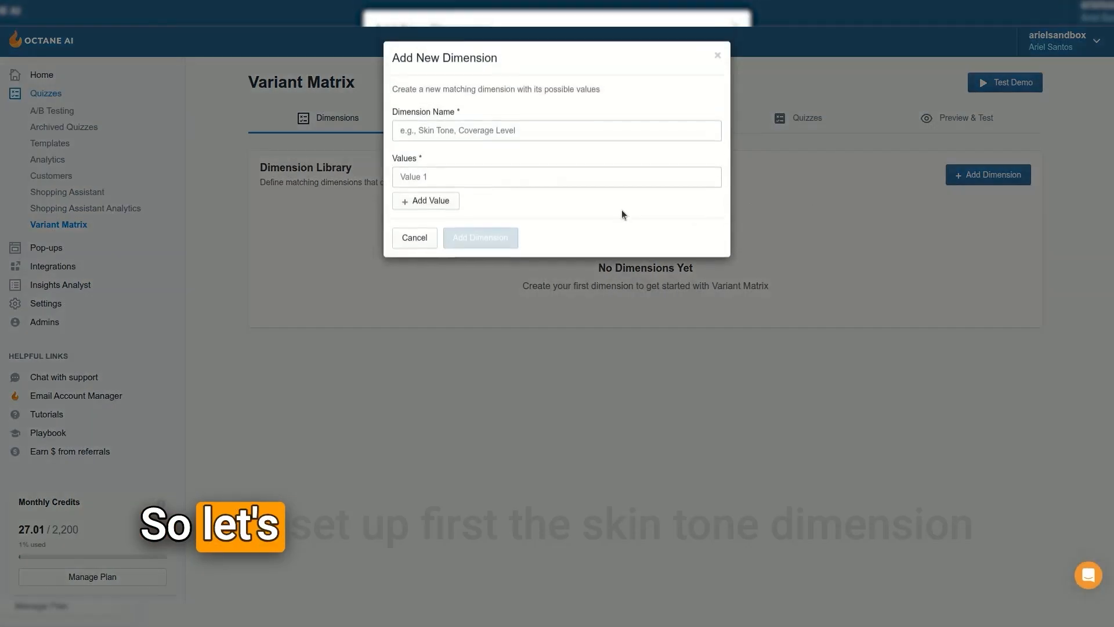
pyautogui.click(477, 133)
pyautogui.write('Skin ')
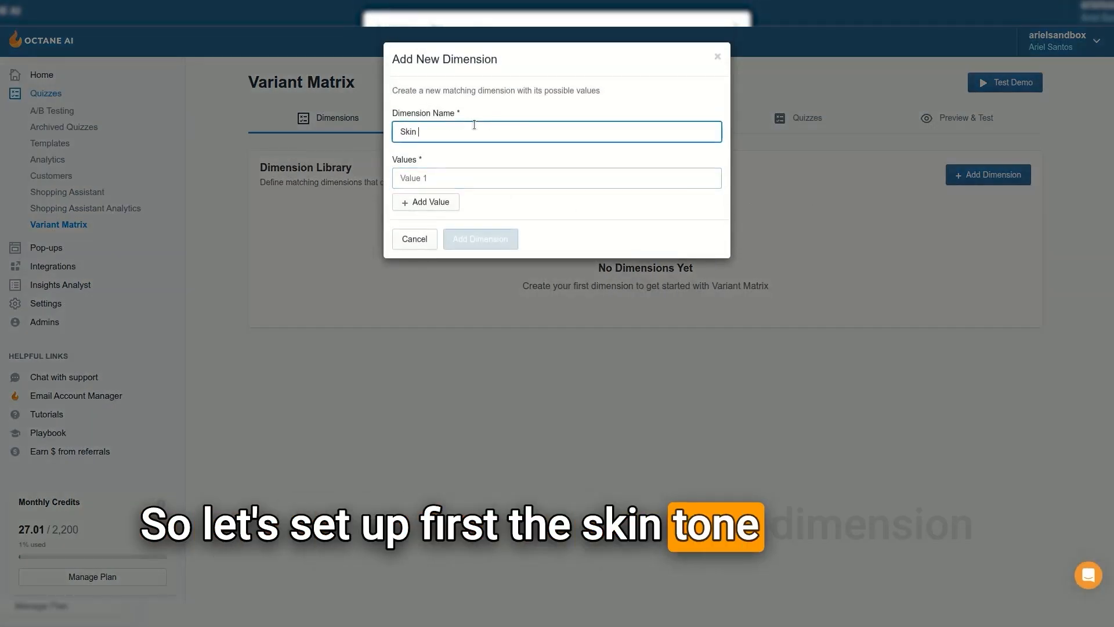
pyautogui.write('Tone')
pyautogui.click(454, 180)
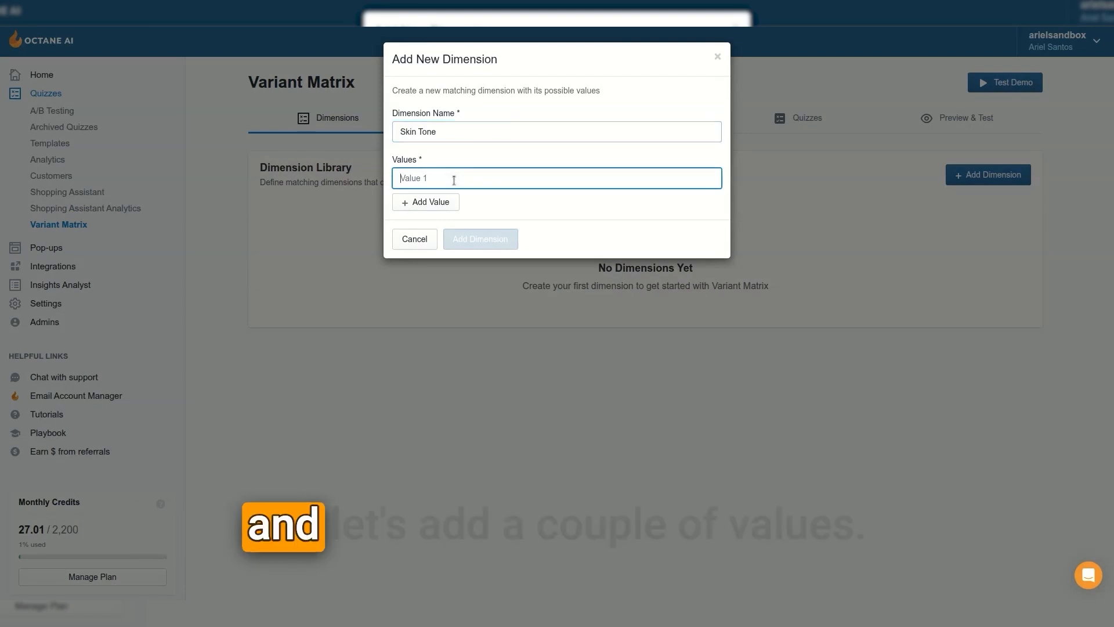
pyautogui.write('Fair')
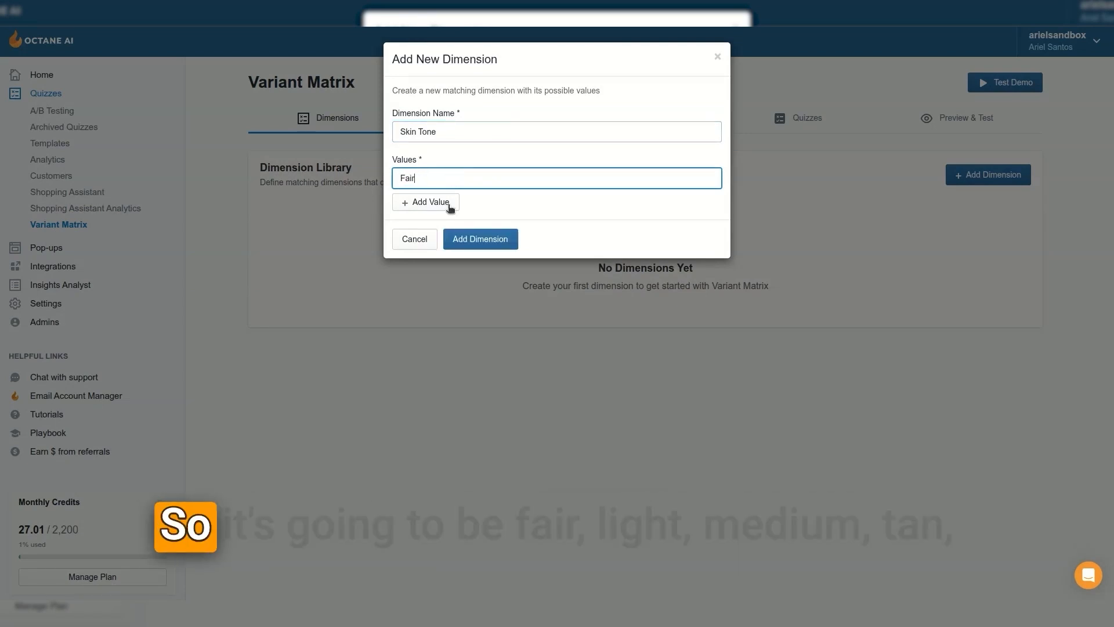
# - Add the values Light, Medium, Tan and Deep to the Skin Tone dimension and save it
pyautogui.click(439, 202)
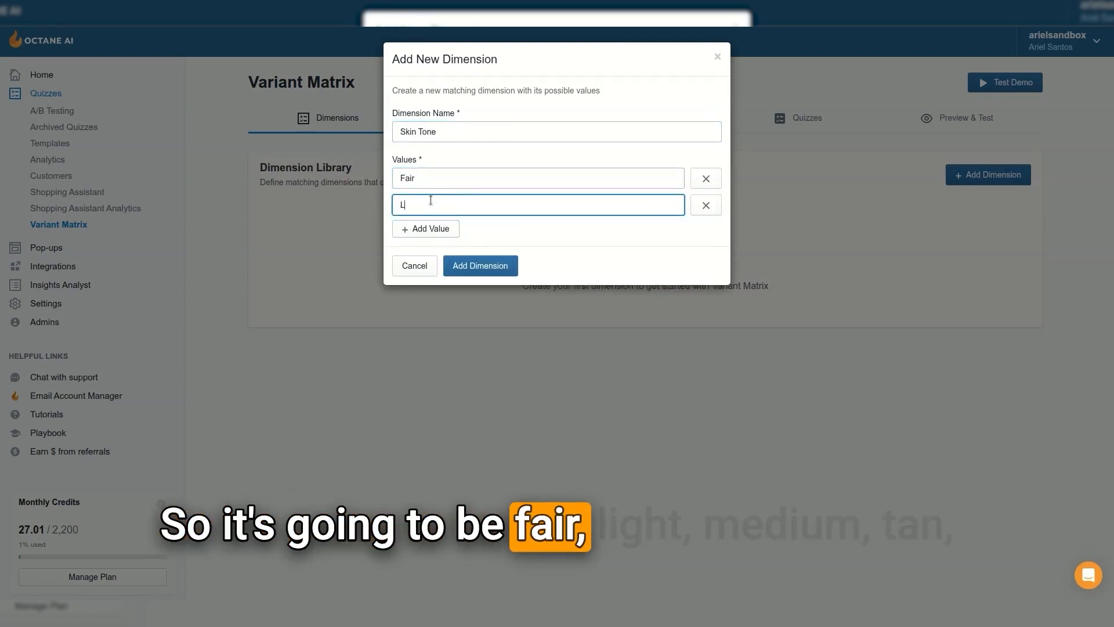
pyautogui.click(424, 229)
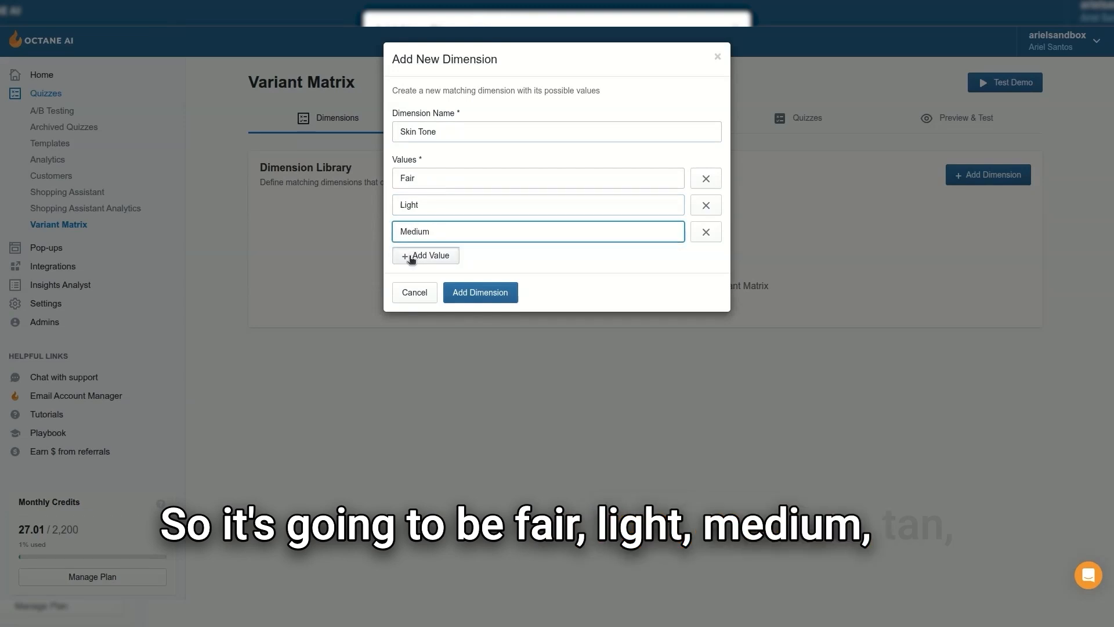
pyautogui.click(412, 258)
pyautogui.write('T')
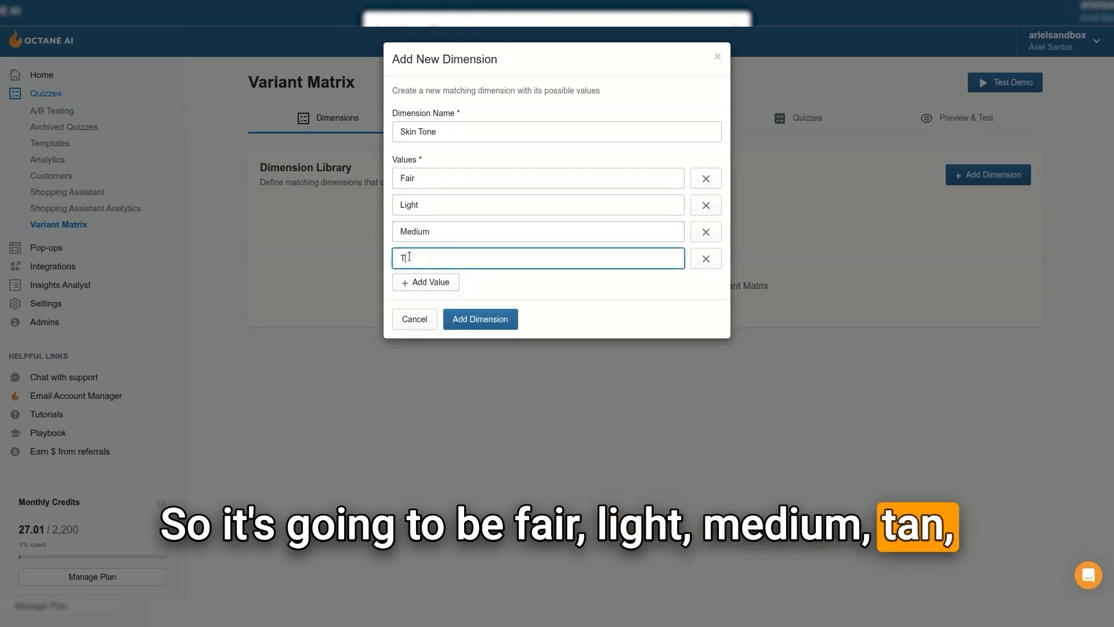
pyautogui.write('an')
pyautogui.click(409, 281)
pyautogui.write('D')
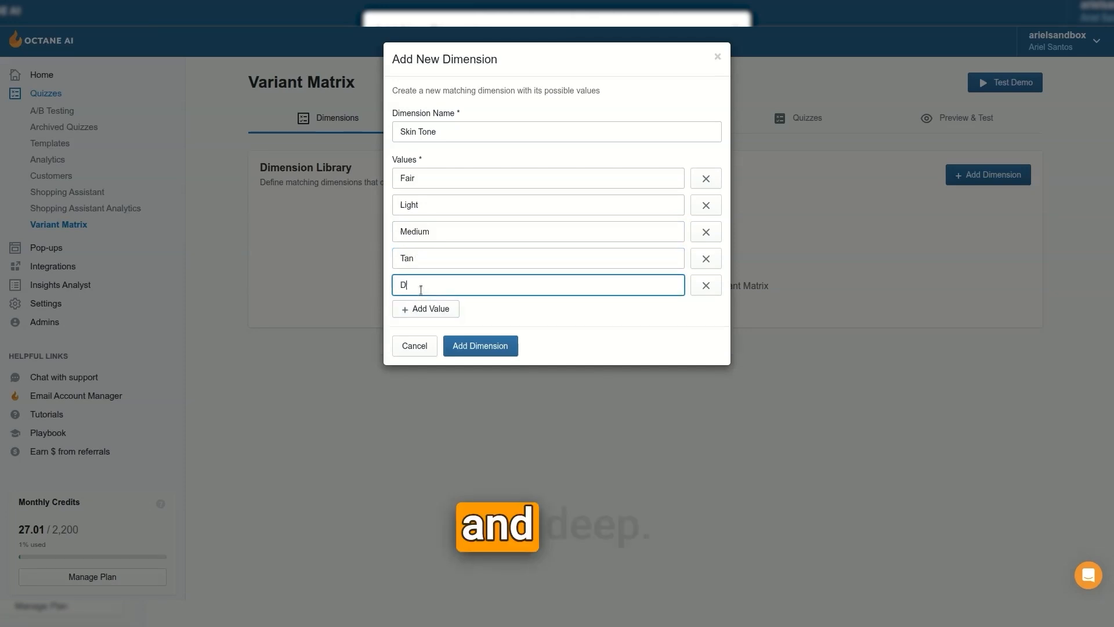
pyautogui.write('eep')
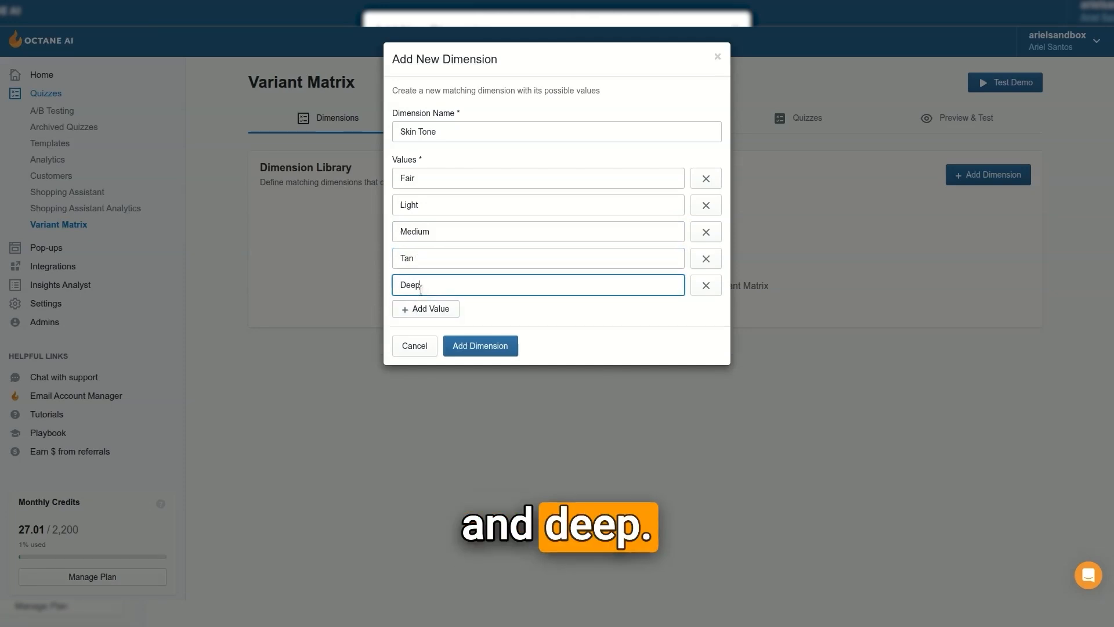
pyautogui.click(489, 347)
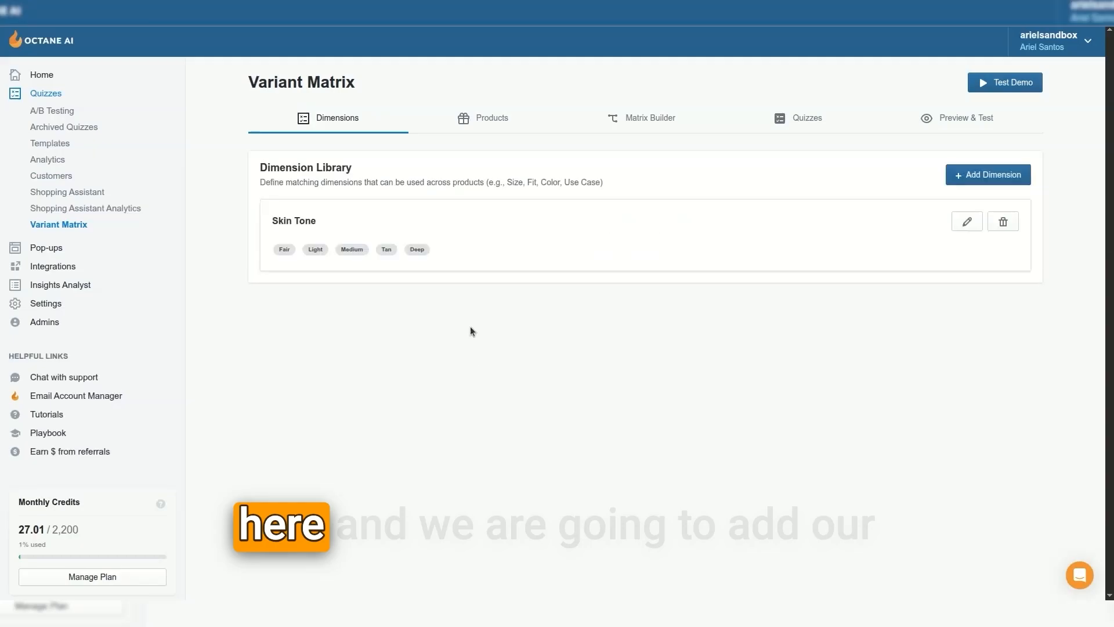
# - Create a second dimension named Undertone with the values Cool, Neutral and Warm
pyautogui.click(986, 177)
pyautogui.click(483, 134)
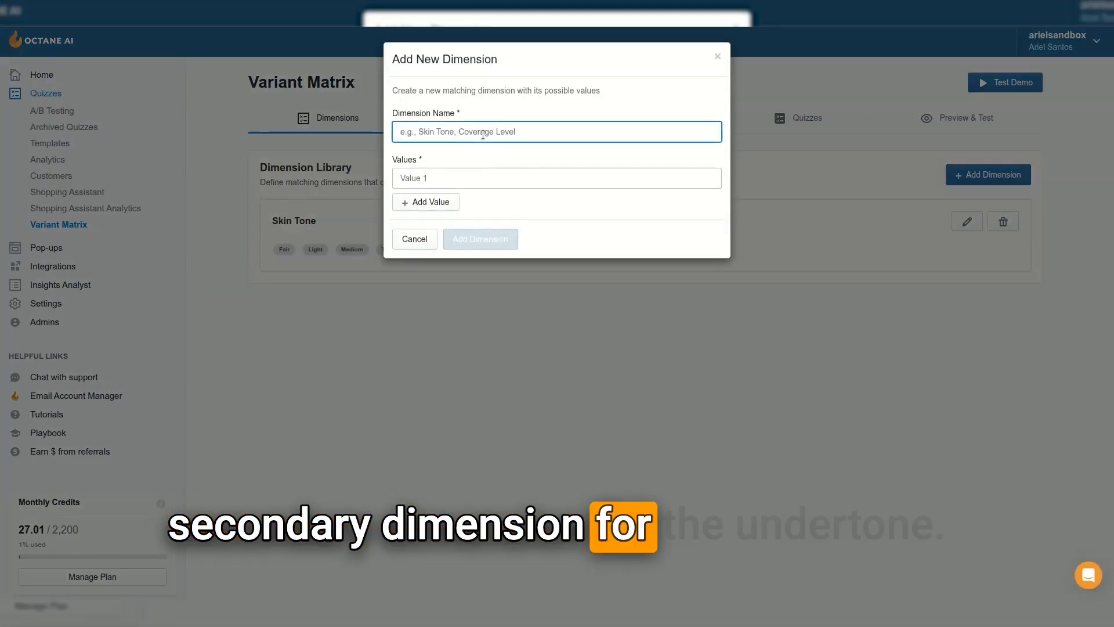
pyautogui.write('Undert')
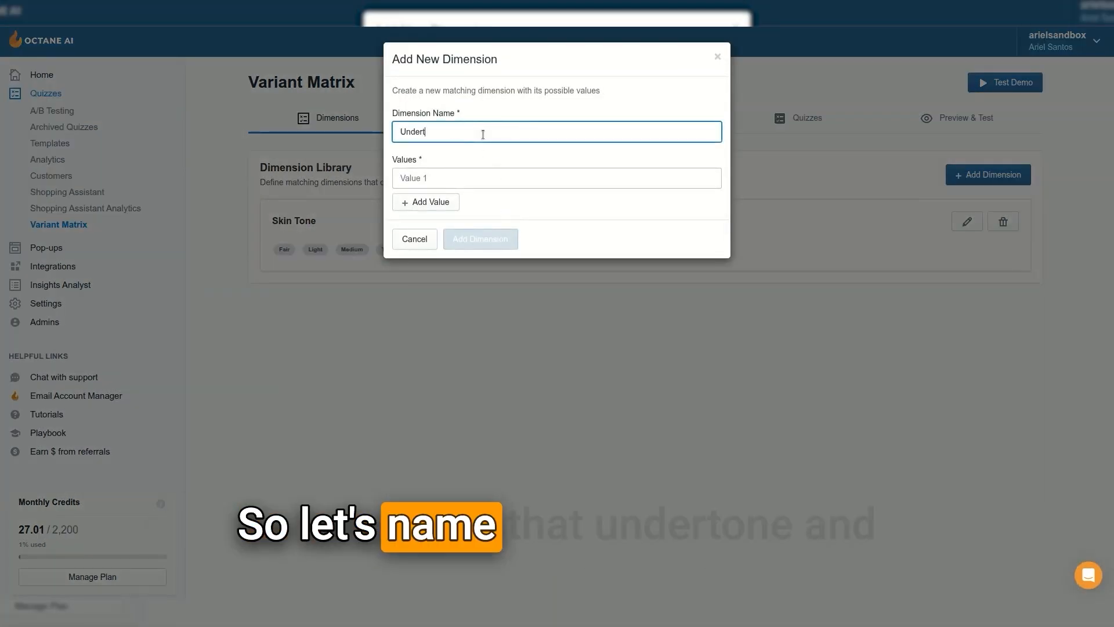
pyautogui.write('one')
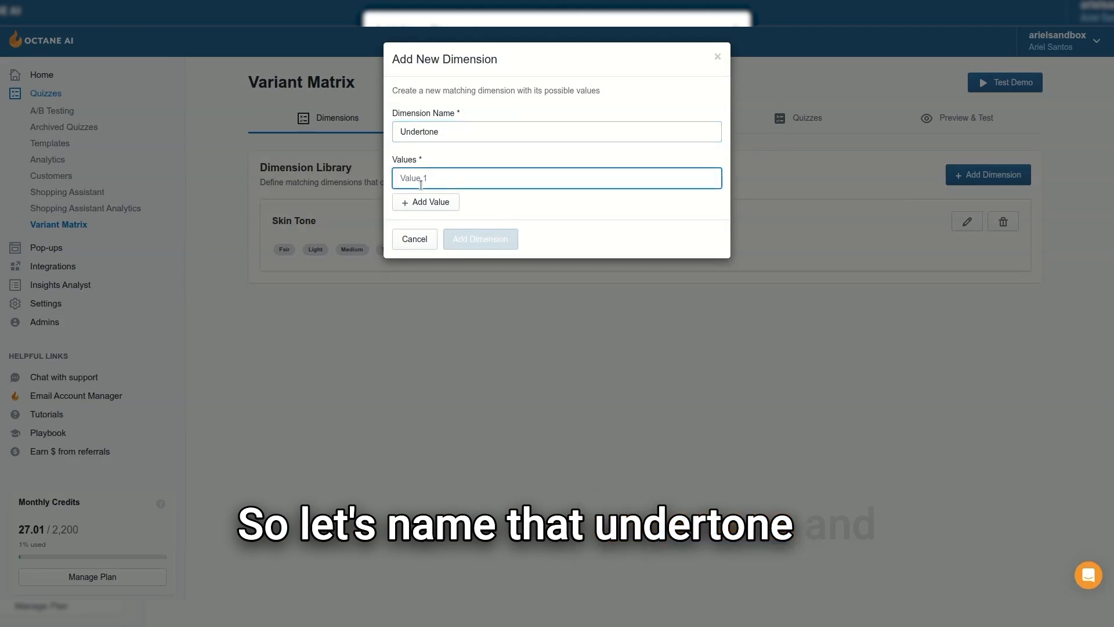
pyautogui.click(419, 202)
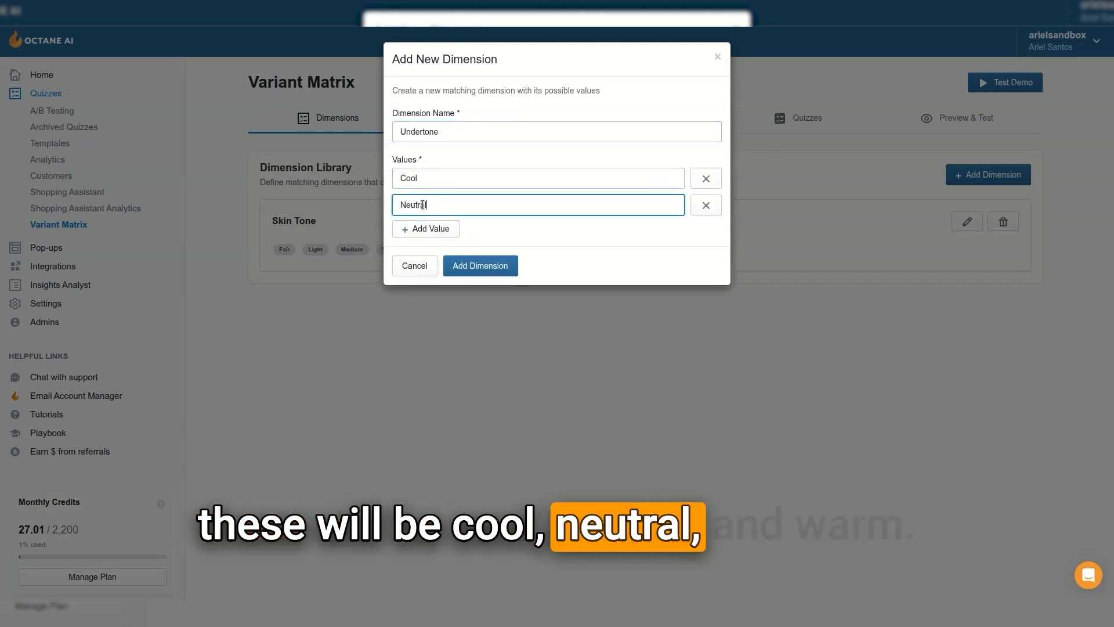
pyautogui.click(436, 227)
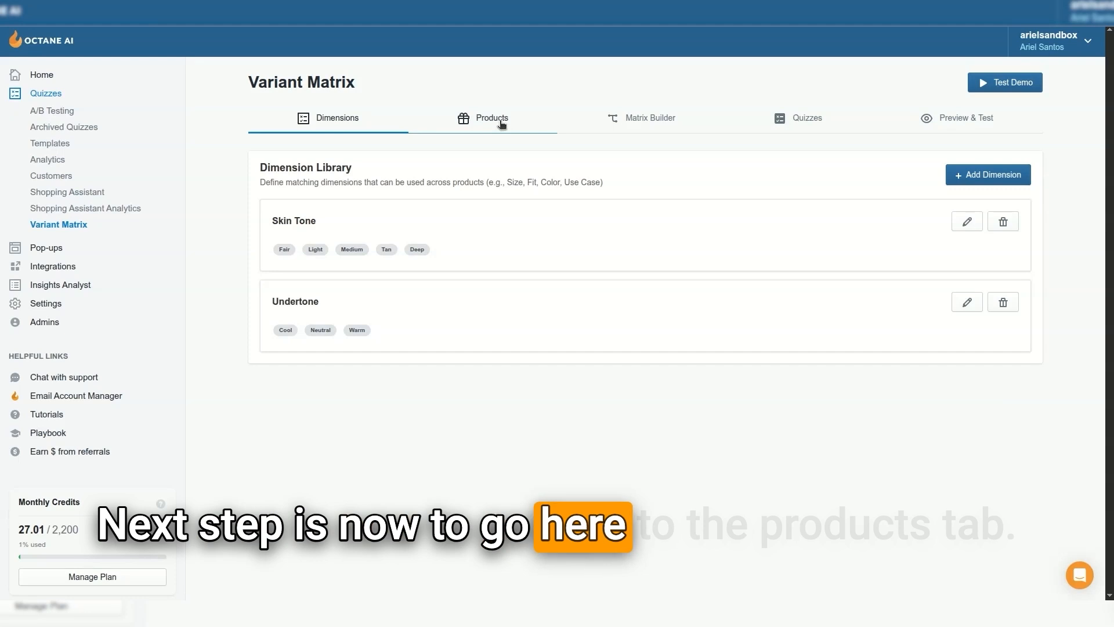
# - Find Radiant Cream Foundation in the store's products and add it to the Variant Matrix products
pyautogui.click(503, 124)
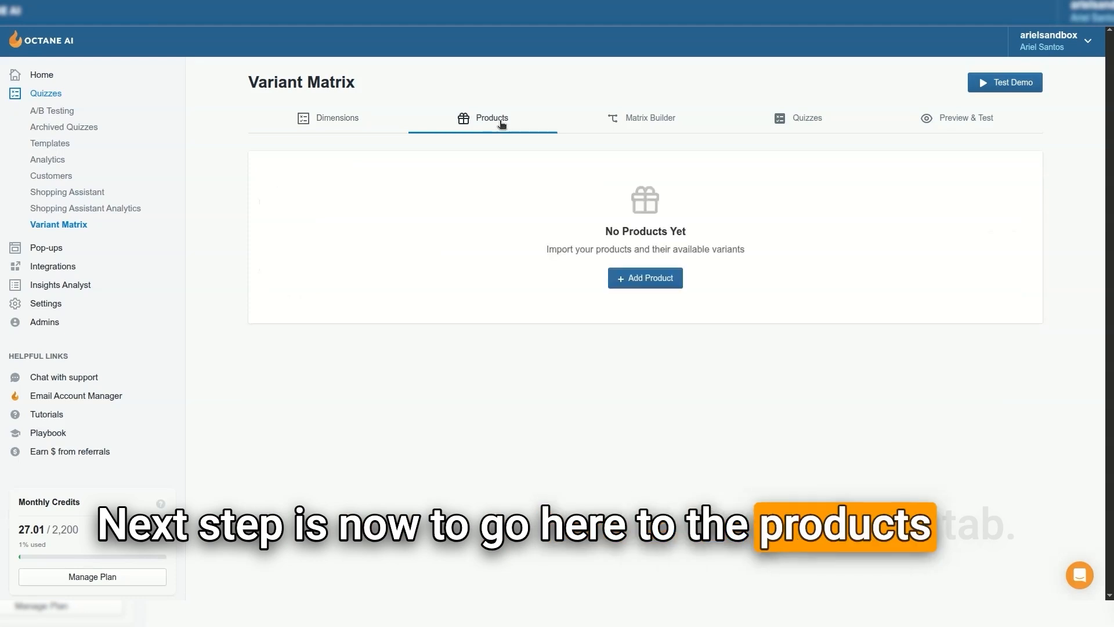
pyautogui.click(650, 279)
pyautogui.click(514, 166)
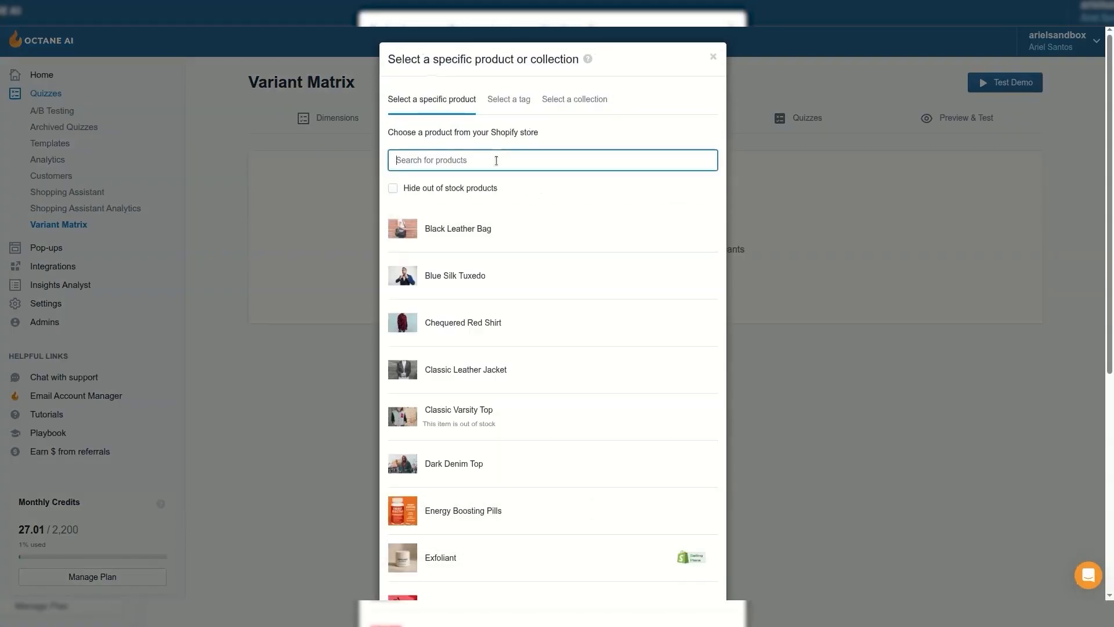
pyautogui.write('radiant')
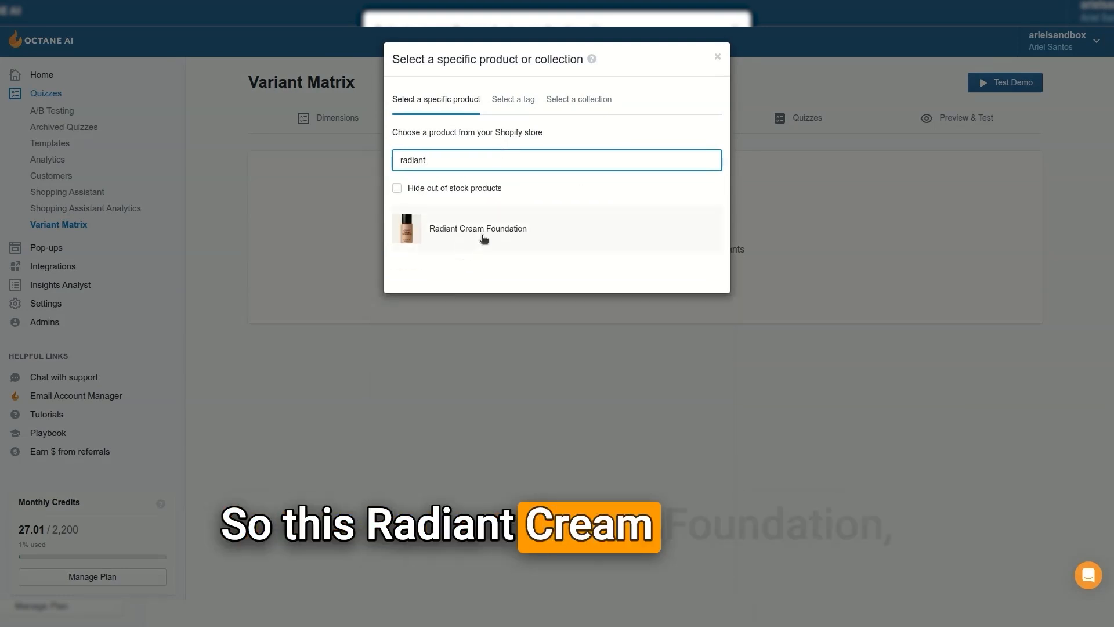
pyautogui.click(482, 235)
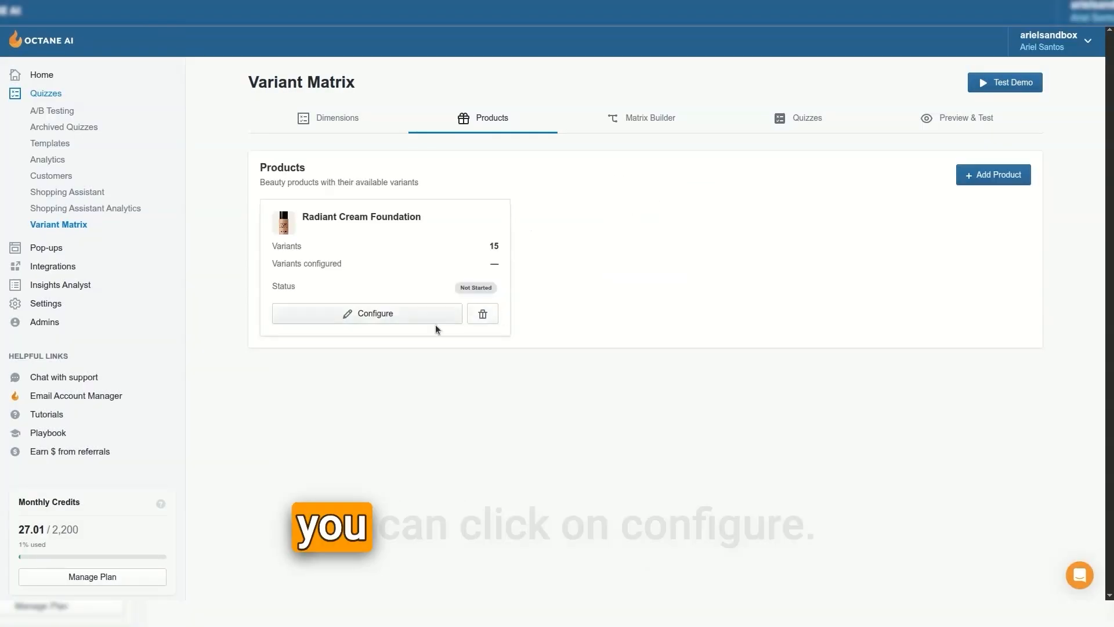
# - Configure the matrix for Radiant Cream Foundation with the Skin Tone and Undertone dimensions
pyautogui.click(375, 316)
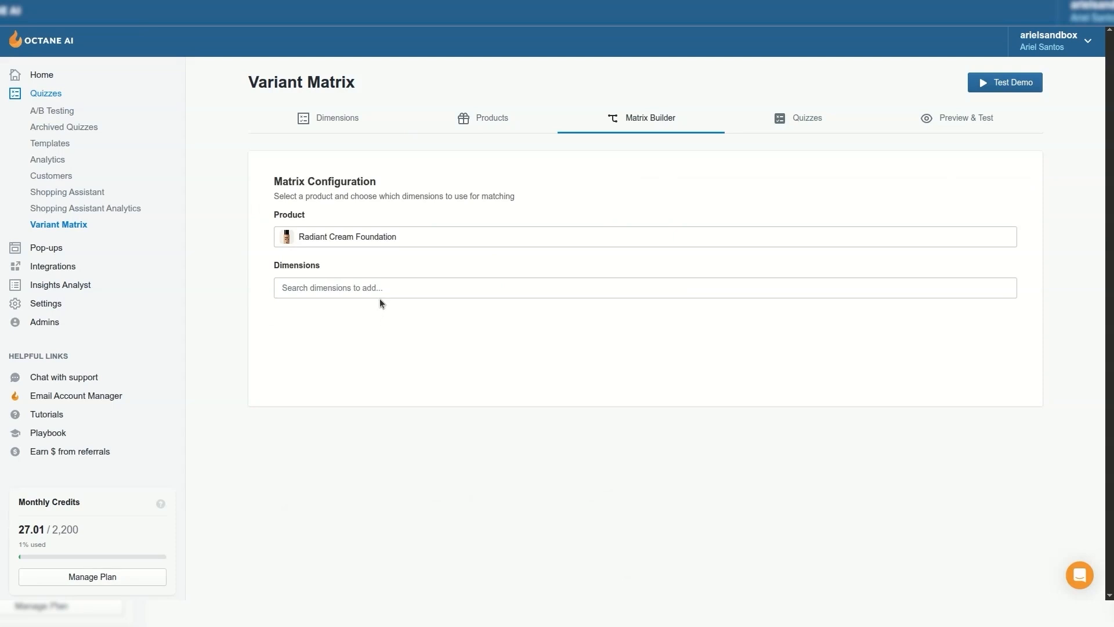
pyautogui.click(380, 296)
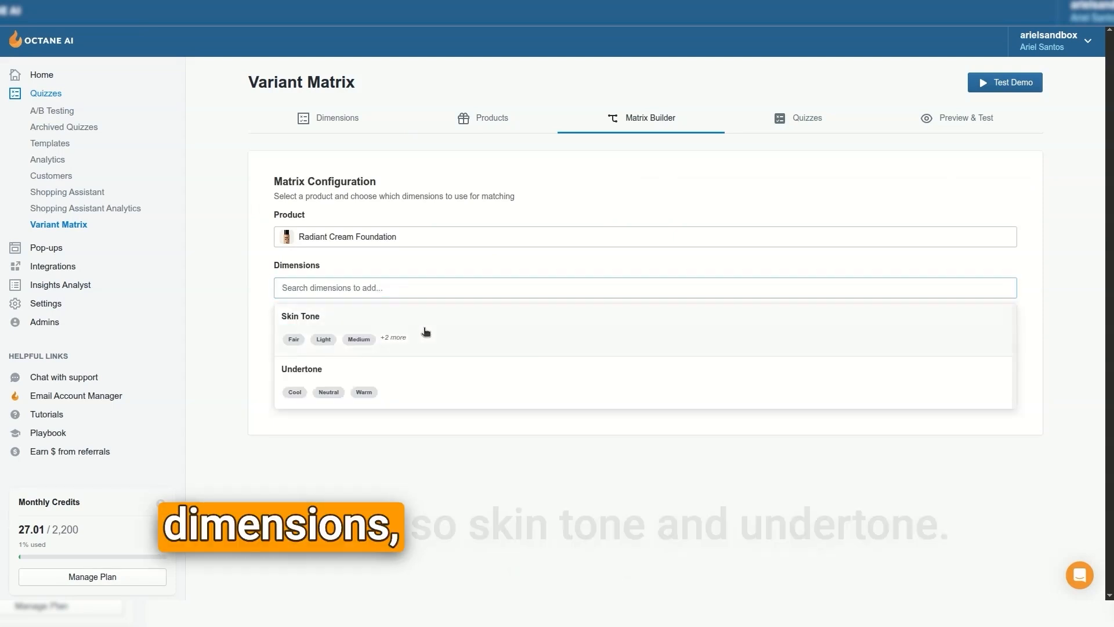
pyautogui.click(426, 331)
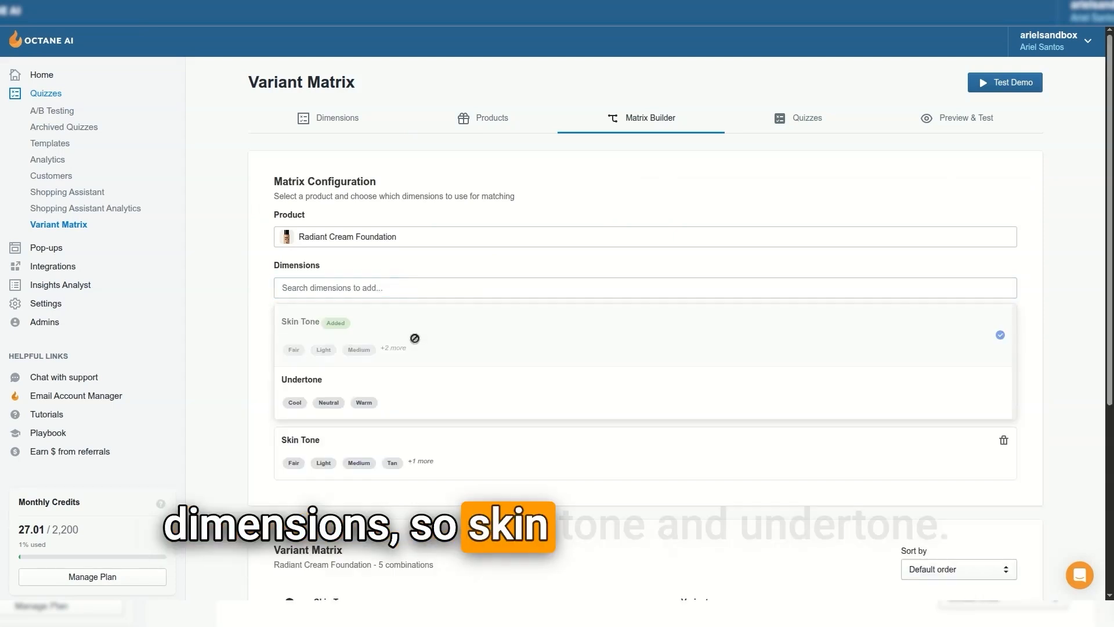
pyautogui.click(364, 383)
pyautogui.click(251, 328)
# - Map the three Fair combinations in the variant matrix to the variants Fair / Cool, Fair / Neutral and Fair / Warm
pyautogui.scroll(-3, 264, 303)
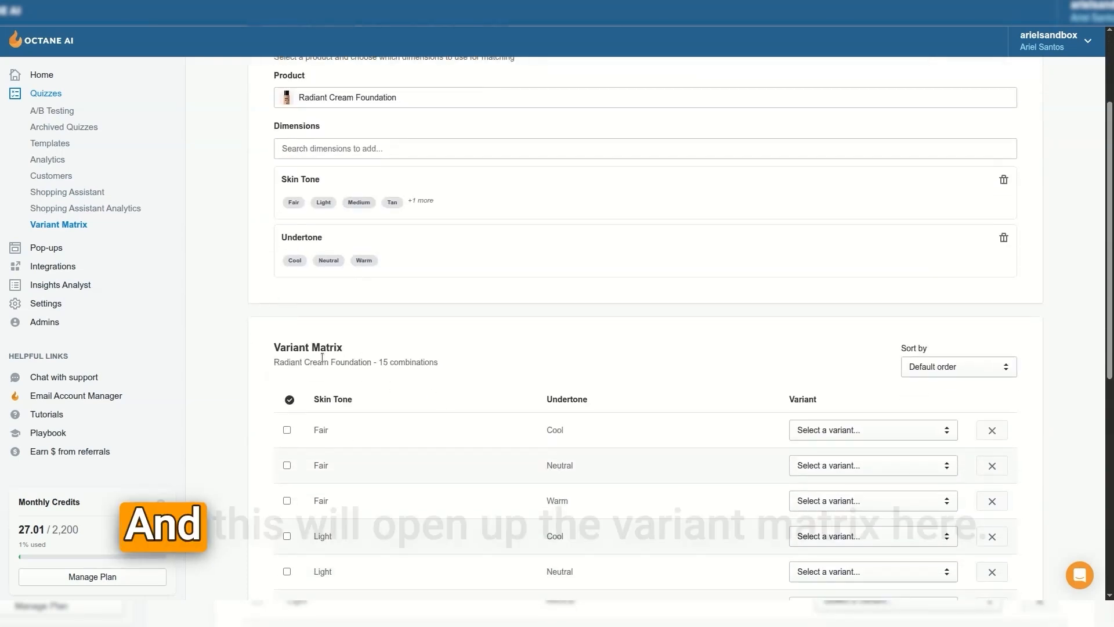
pyautogui.scroll(-3, 545, 366)
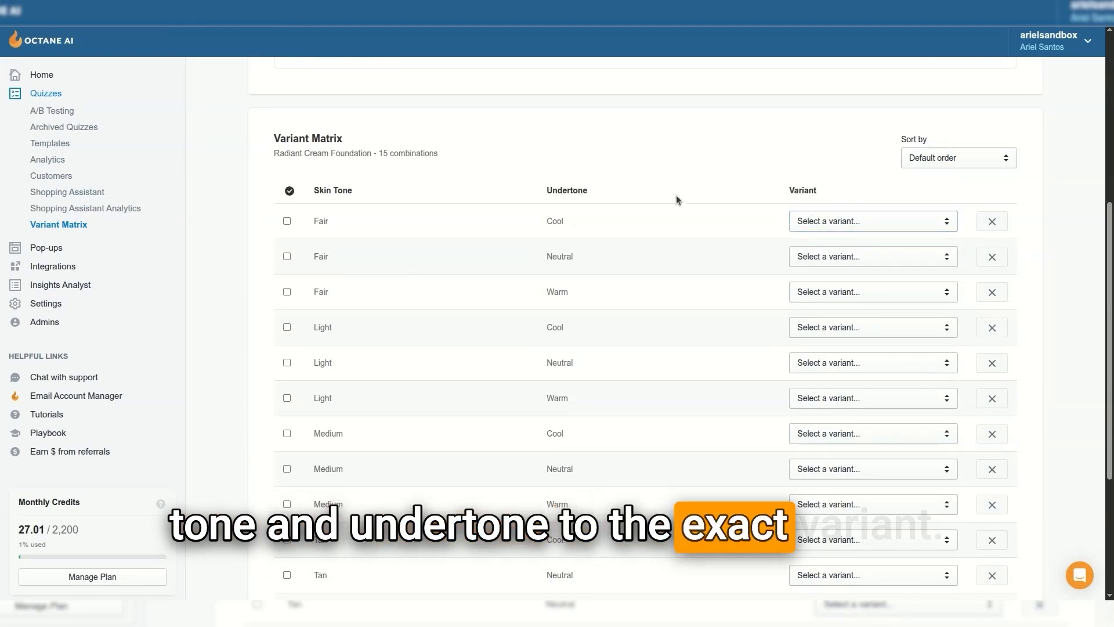
pyautogui.scroll(-4, 628, 227)
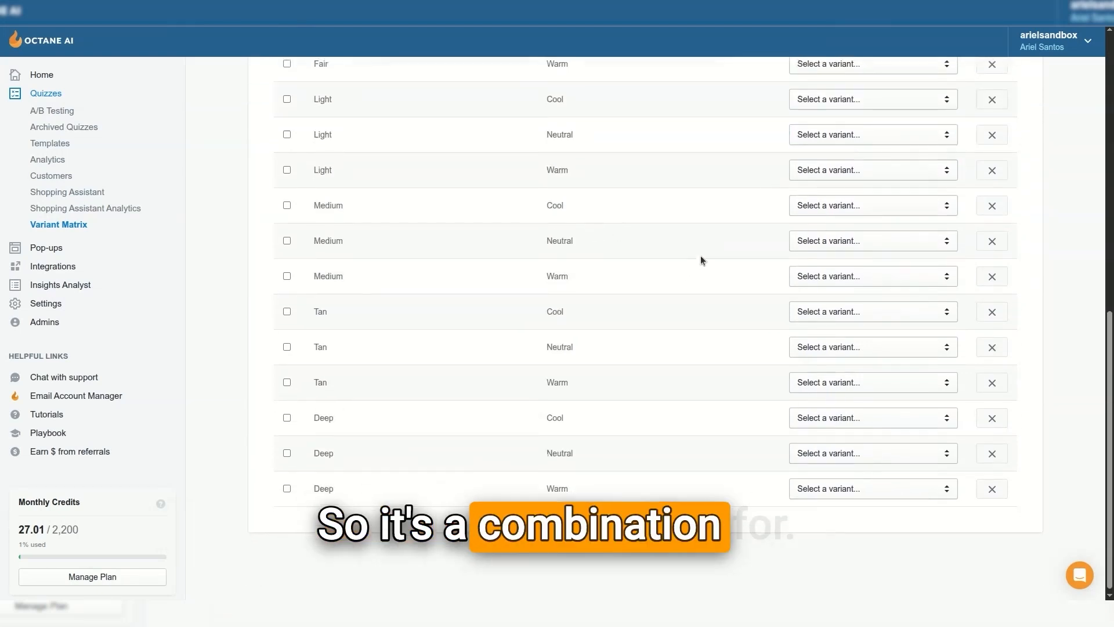
pyautogui.scroll(3, 701, 256)
pyautogui.moveTo(553, 200); pyautogui.dragTo(557, 201)
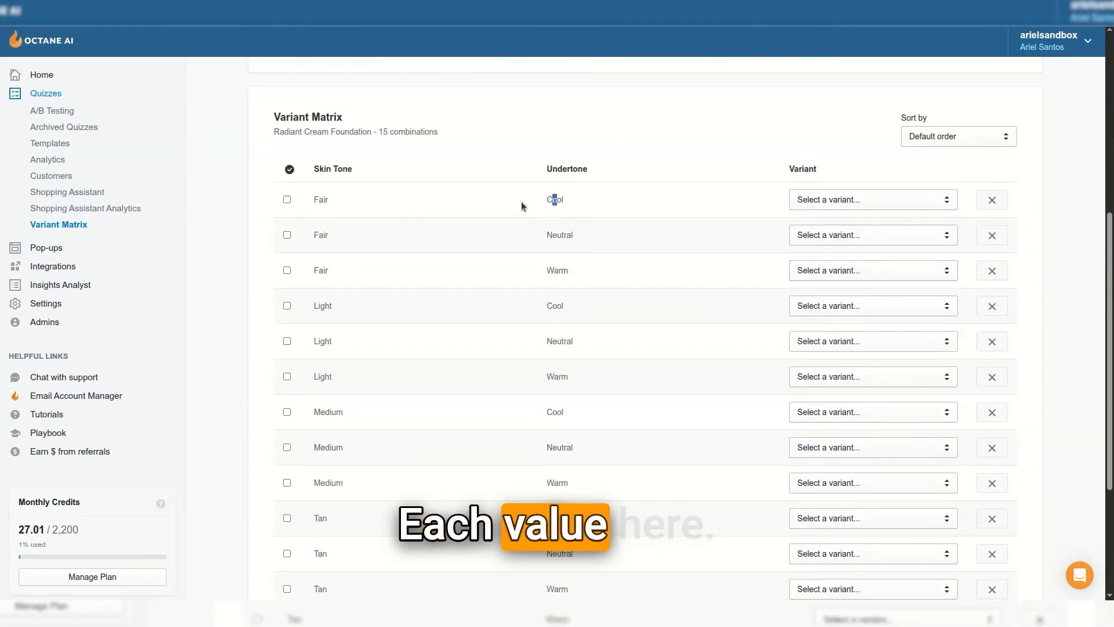
pyautogui.click(844, 200)
pyautogui.click(841, 228)
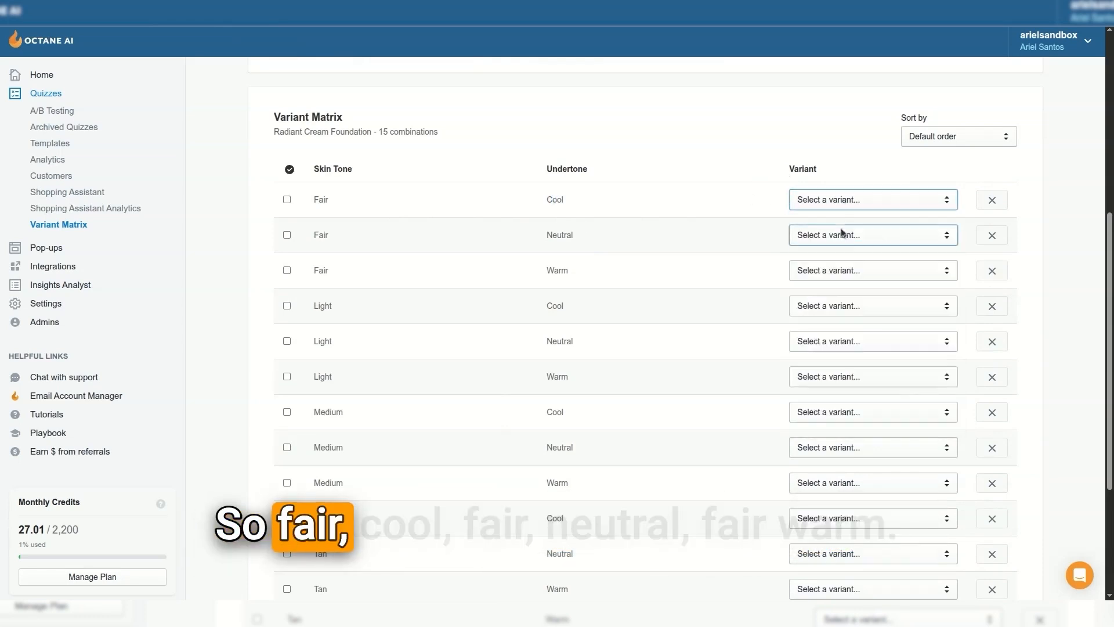
pyautogui.click(840, 234)
pyautogui.click(840, 280)
pyautogui.click(840, 272)
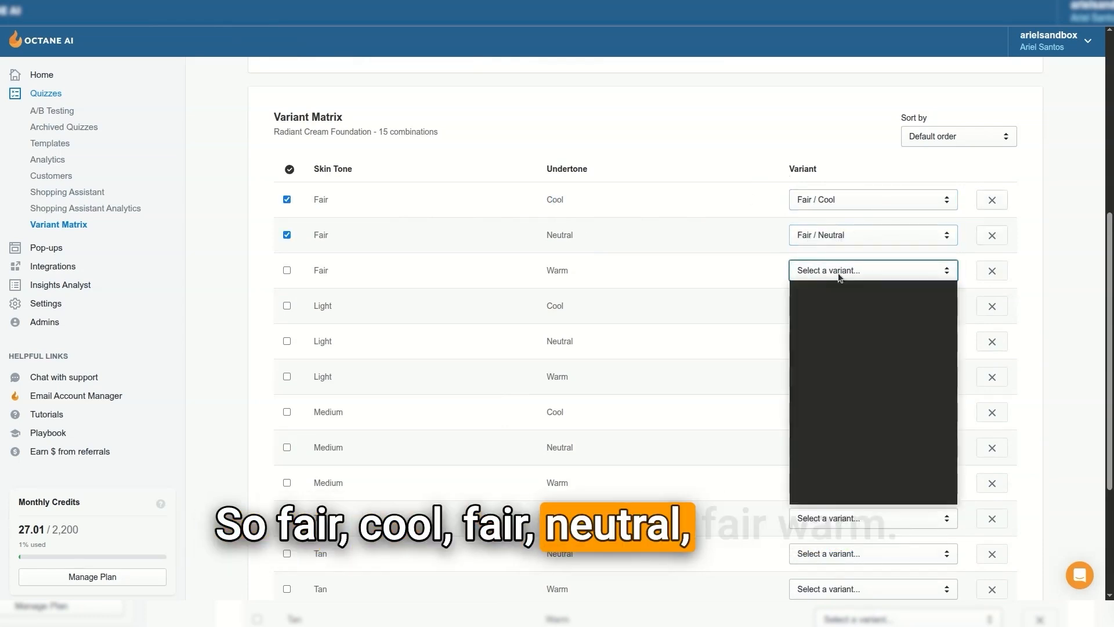
pyautogui.click(844, 329)
# - Map the three Light combinations in the variant matrix to the variants Light / Cool, Light / Neutral and Light / Warm
pyautogui.click(845, 306)
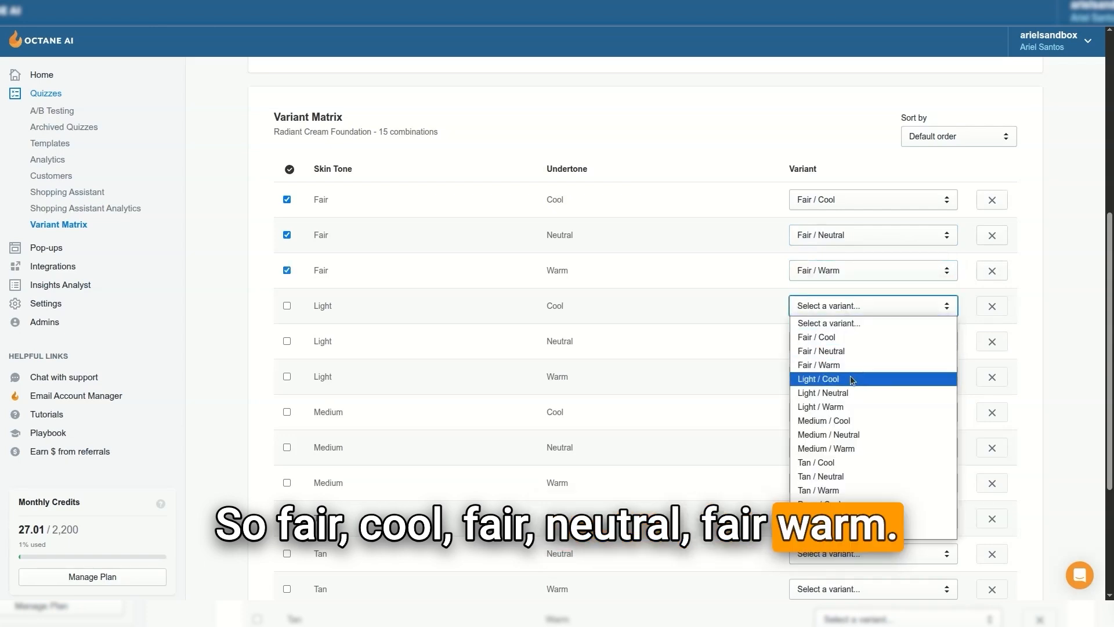
pyautogui.click(851, 378)
pyautogui.click(848, 343)
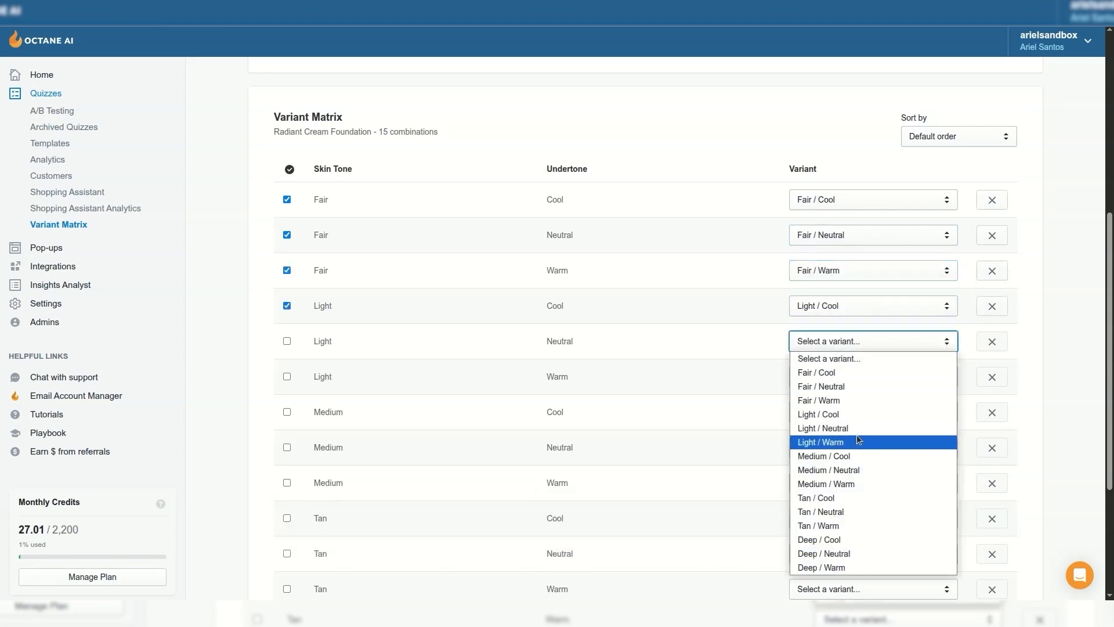
pyautogui.click(857, 428)
pyautogui.click(846, 377)
pyautogui.click(846, 233)
# - Map the three Medium combinations in the variant matrix to the variants Medium / Cool, Medium / Neutral and Medium / Warm
pyautogui.click(837, 413)
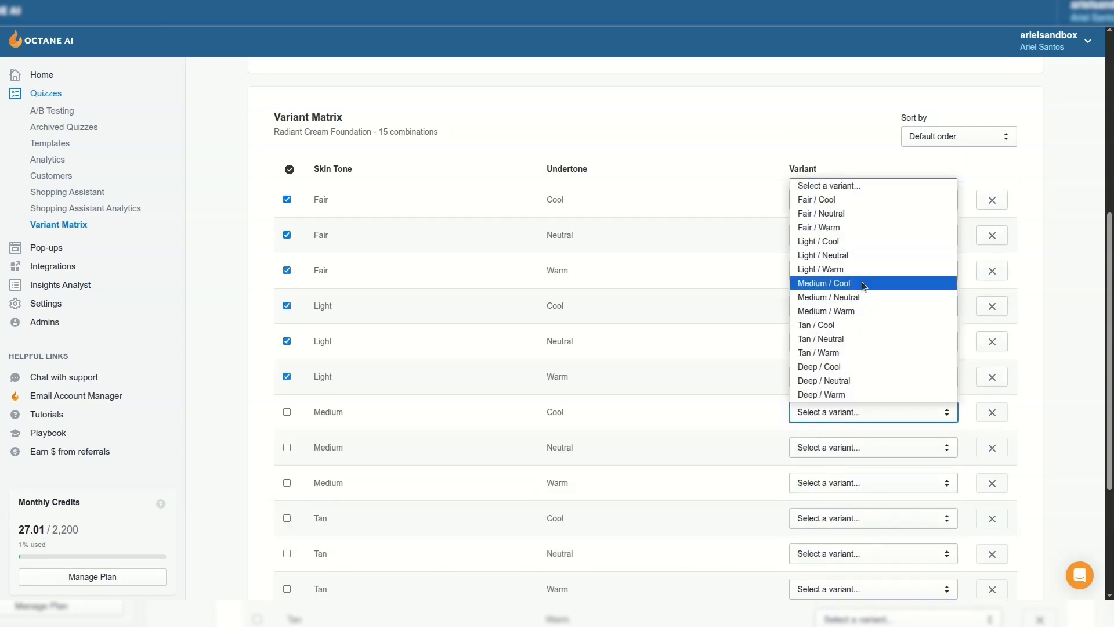
pyautogui.click(863, 286)
pyautogui.click(853, 448)
pyautogui.click(853, 331)
pyautogui.scroll(-1, 853, 330)
pyautogui.click(852, 413)
pyautogui.click(852, 308)
# - Map the three Tan combinations in the variant matrix to the variants Tan / Cool, Tan / Neutral and Tan / Warm
pyautogui.scroll(-1, 852, 308)
pyautogui.click(825, 383)
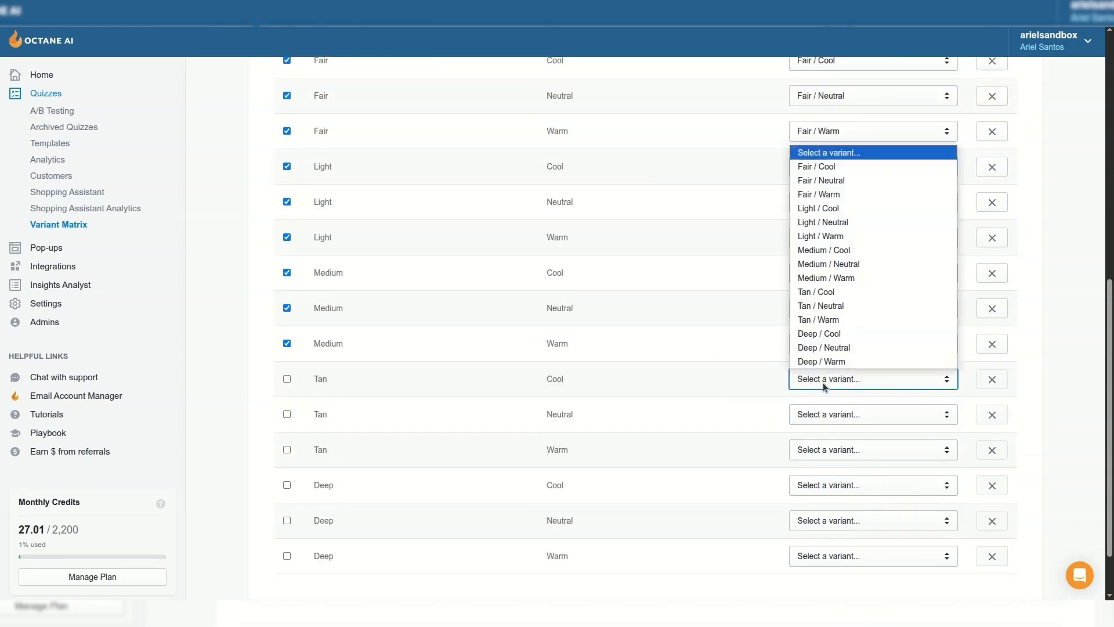
pyautogui.click(823, 291)
pyautogui.click(853, 414)
pyautogui.click(842, 341)
pyautogui.click(847, 449)
pyautogui.click(835, 390)
# - Map the three Deep combinations in the variant matrix to the variants Deep / Cool, Deep / Neutral and Deep / Warm
pyautogui.scroll(-1, 715, 409)
pyautogui.click(850, 415)
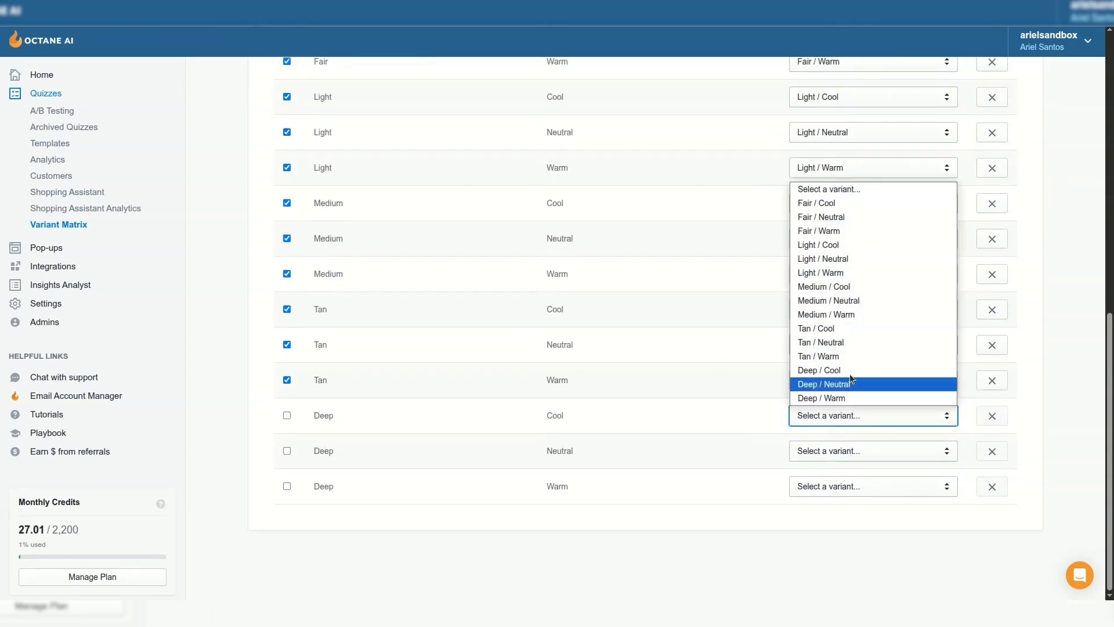
pyautogui.click(850, 371)
pyautogui.click(870, 450)
pyautogui.click(850, 420)
pyautogui.click(870, 486)
pyautogui.click(746, 430)
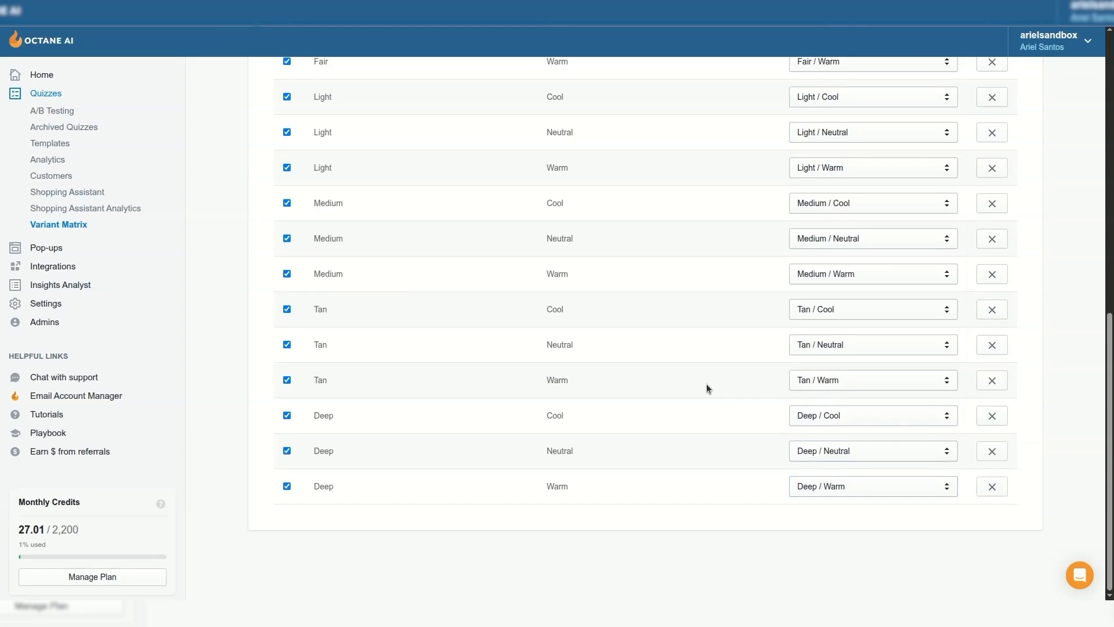
pyautogui.scroll(3, 707, 383)
pyautogui.scroll(2, 651, 311)
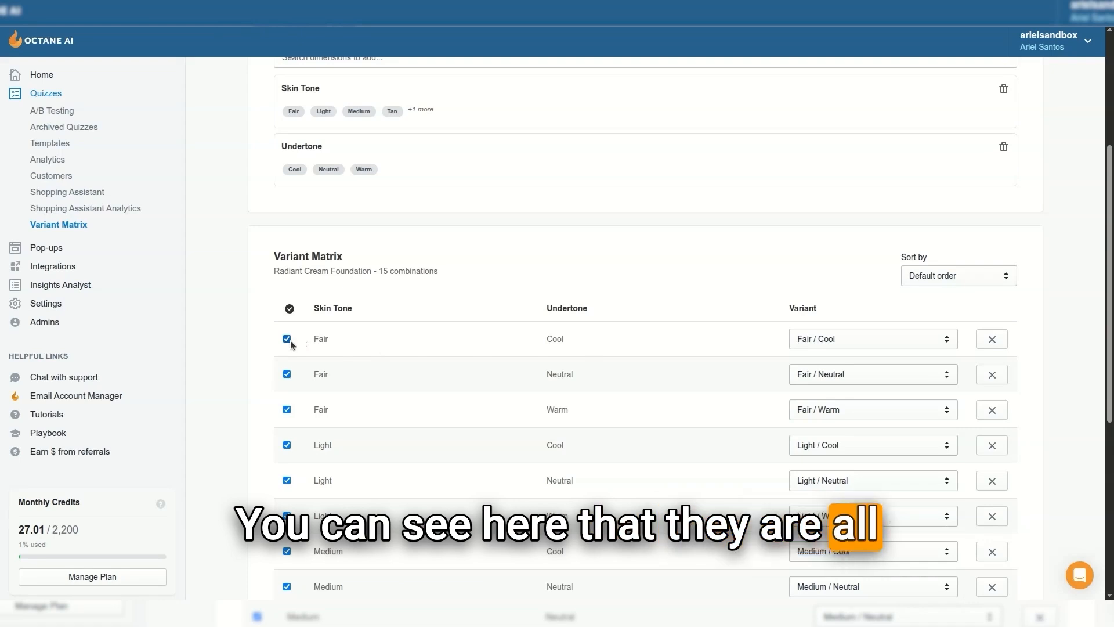
pyautogui.moveTo(323, 339); pyautogui.dragTo(329, 338)
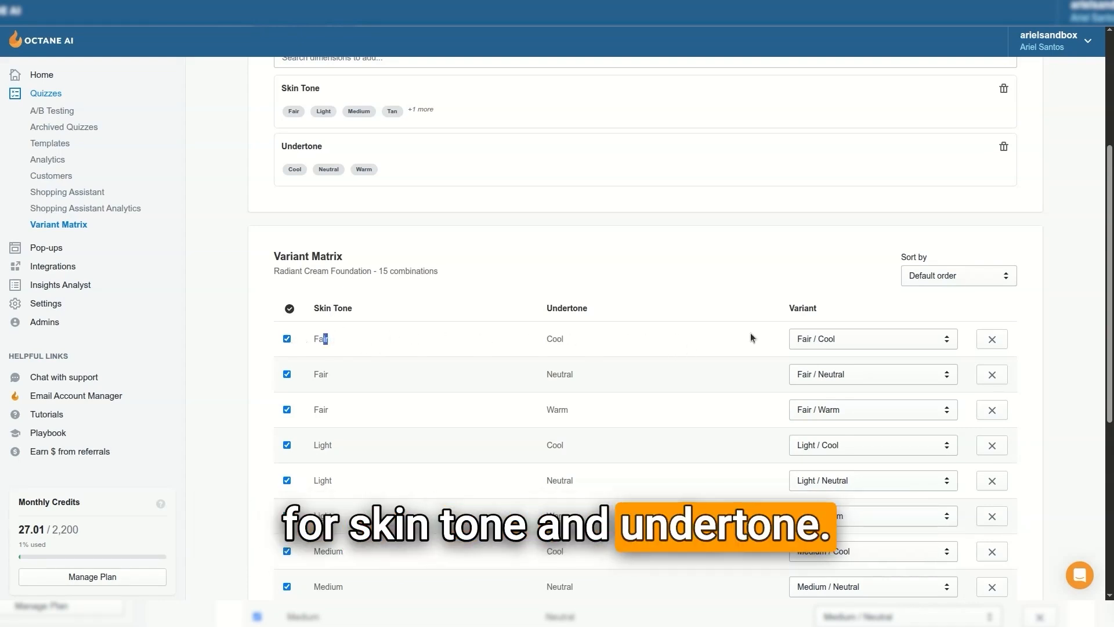
pyautogui.scroll(4, 813, 339)
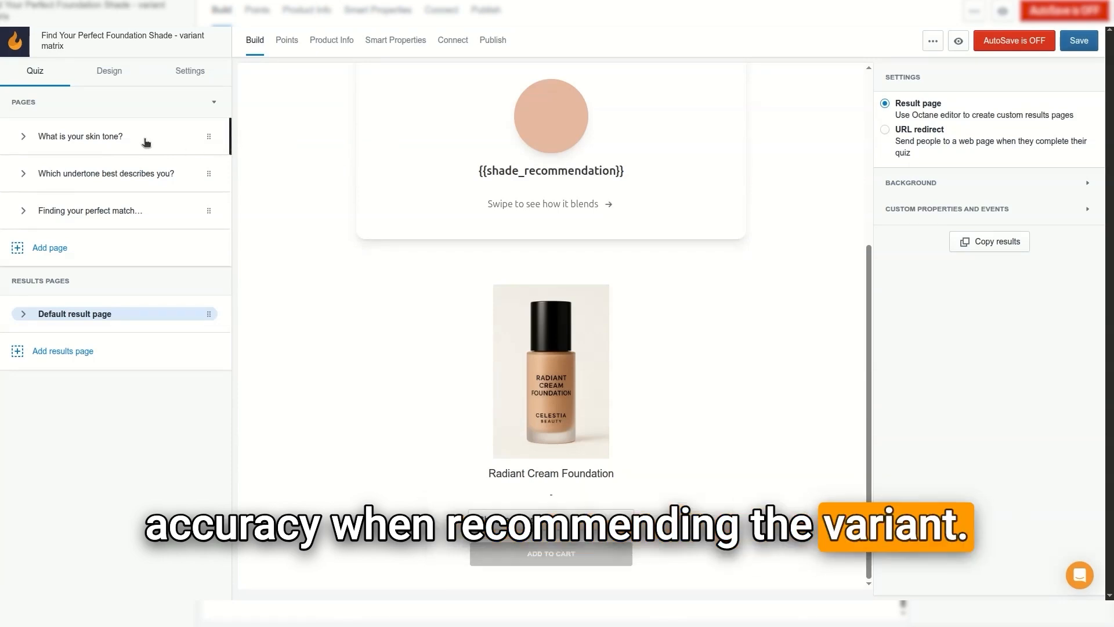
# - In the quiz builder, set the metadata dimension of the question "What is your skin tone?" to Skin Tone
pyautogui.click(107, 139)
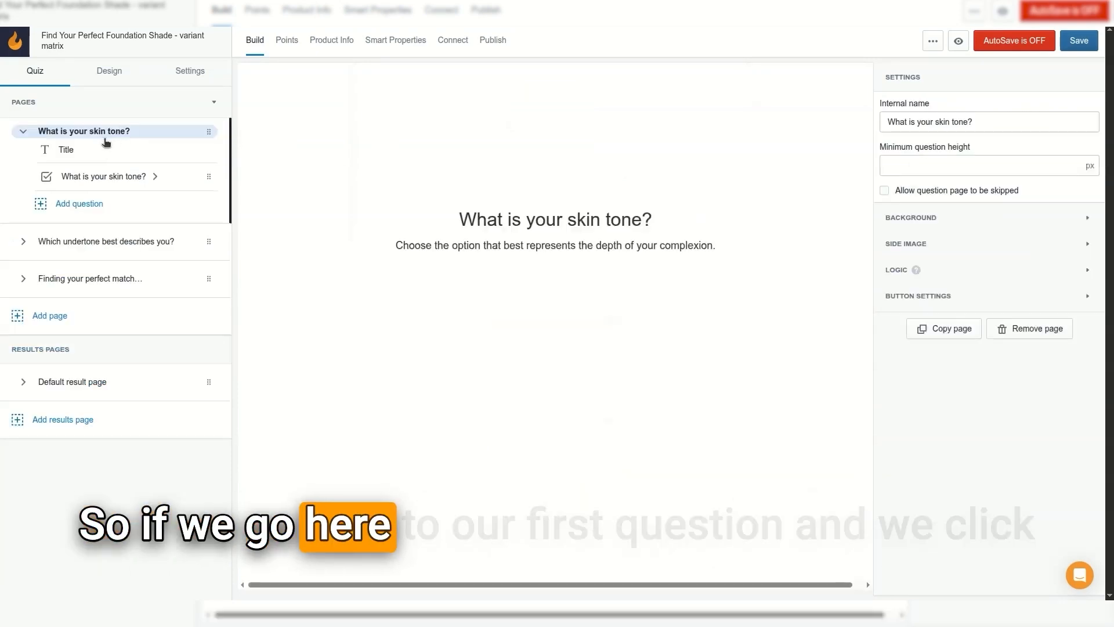
pyautogui.click(124, 177)
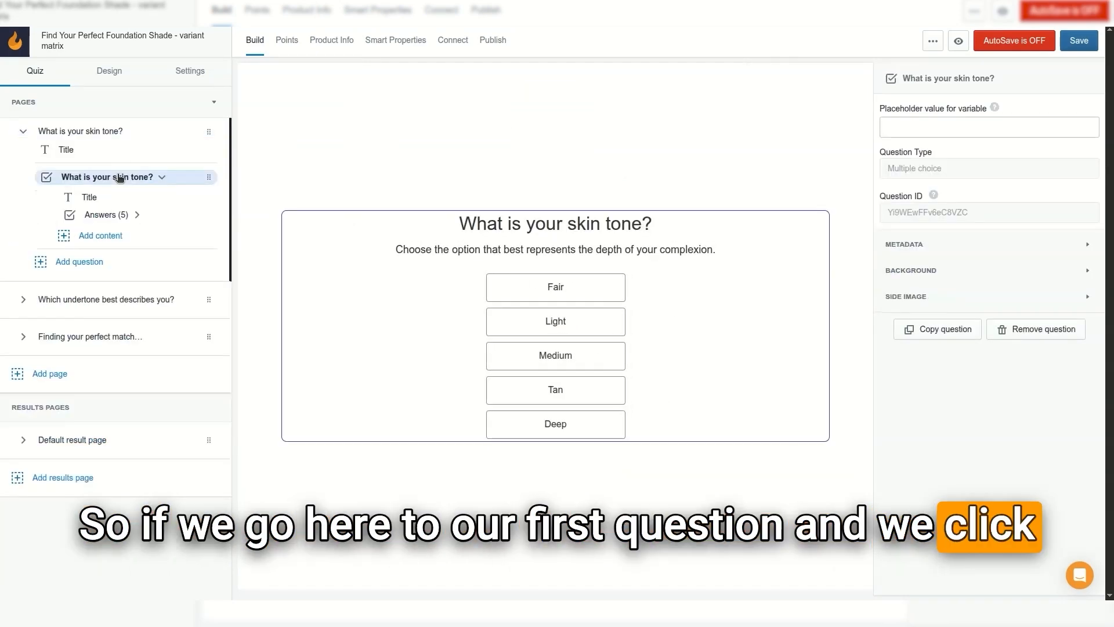
pyautogui.click(917, 244)
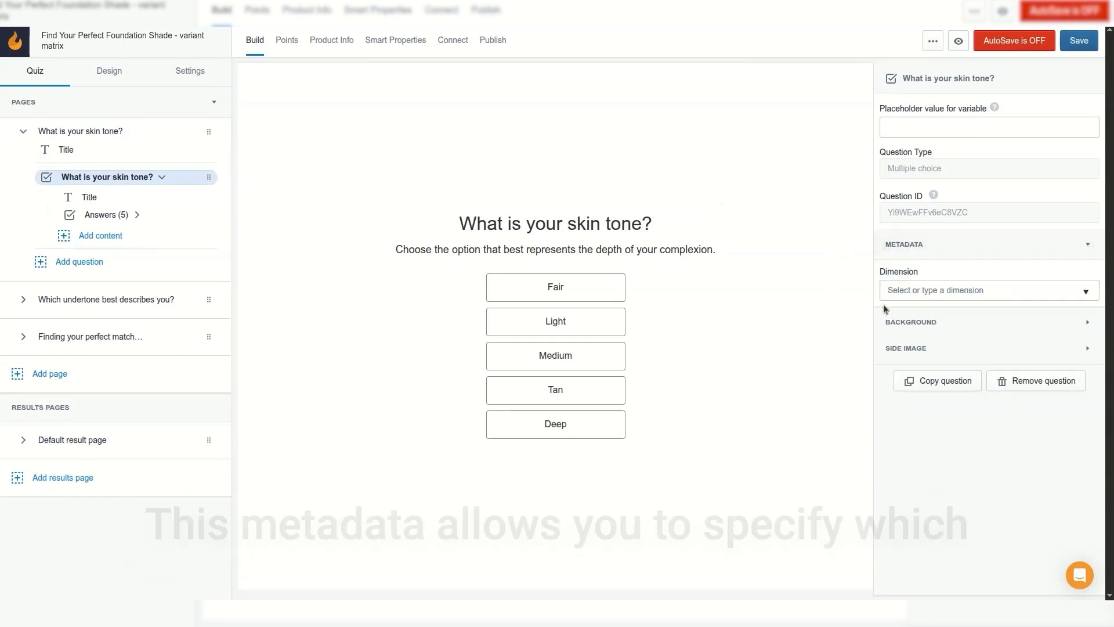
pyautogui.click(899, 289)
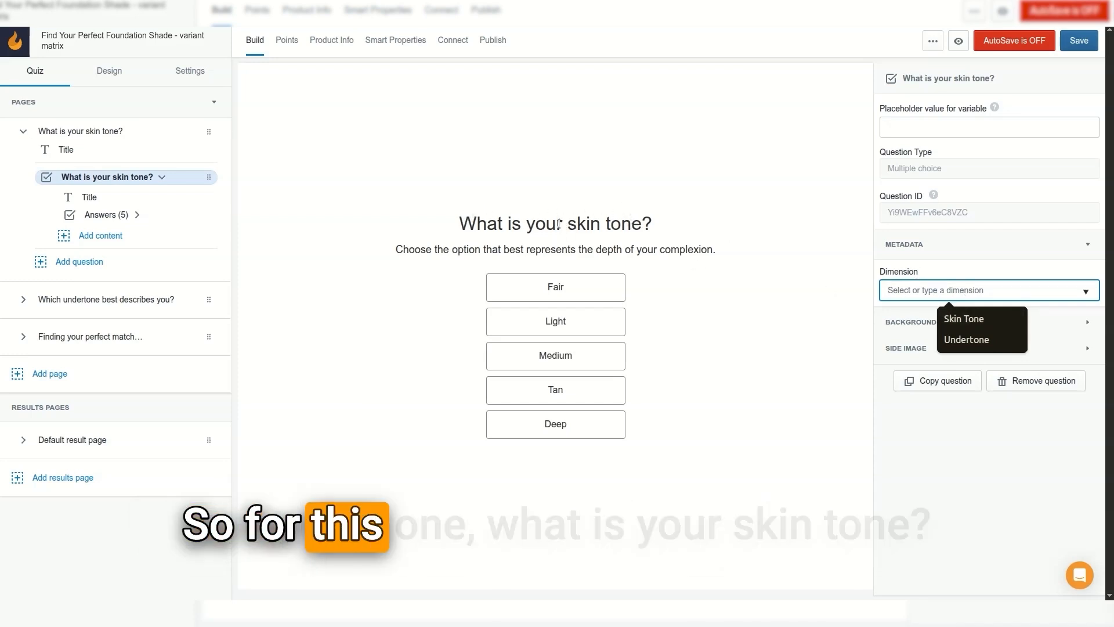
pyautogui.click(963, 319)
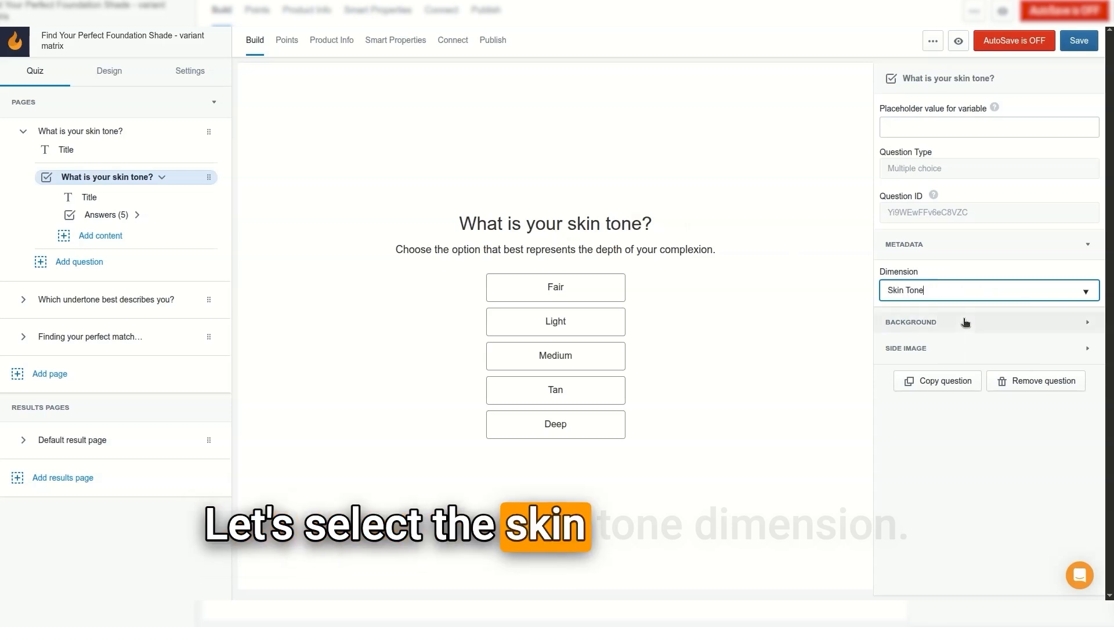
# - Set the metadata dimension of the question "Which undertone best describes you?" to Undertone and save the quiz
pyautogui.click(121, 297)
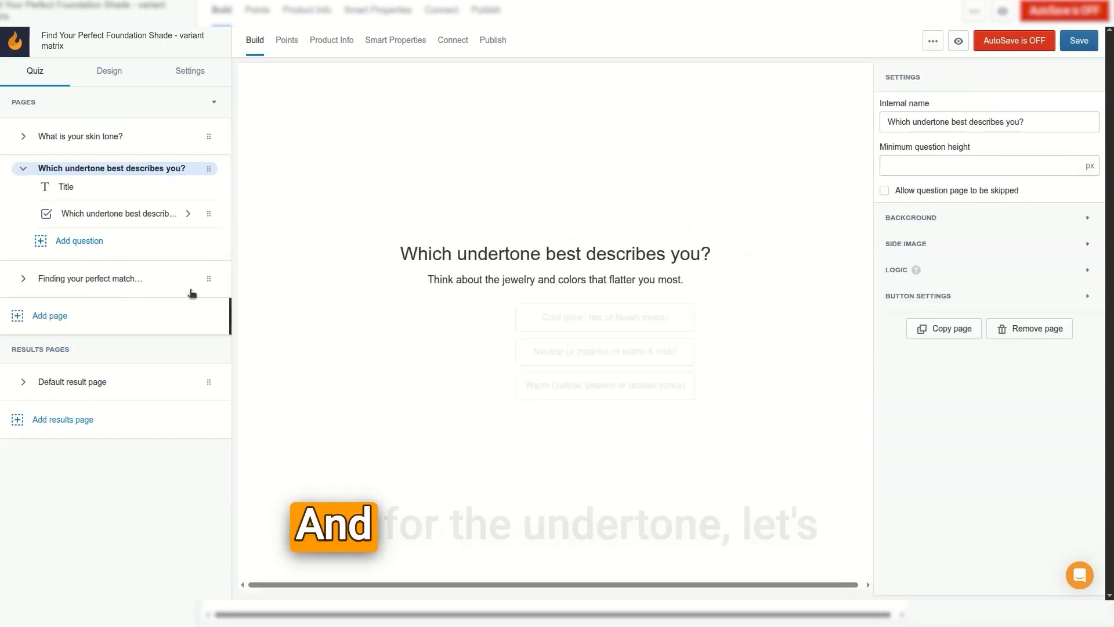
pyautogui.click(124, 215)
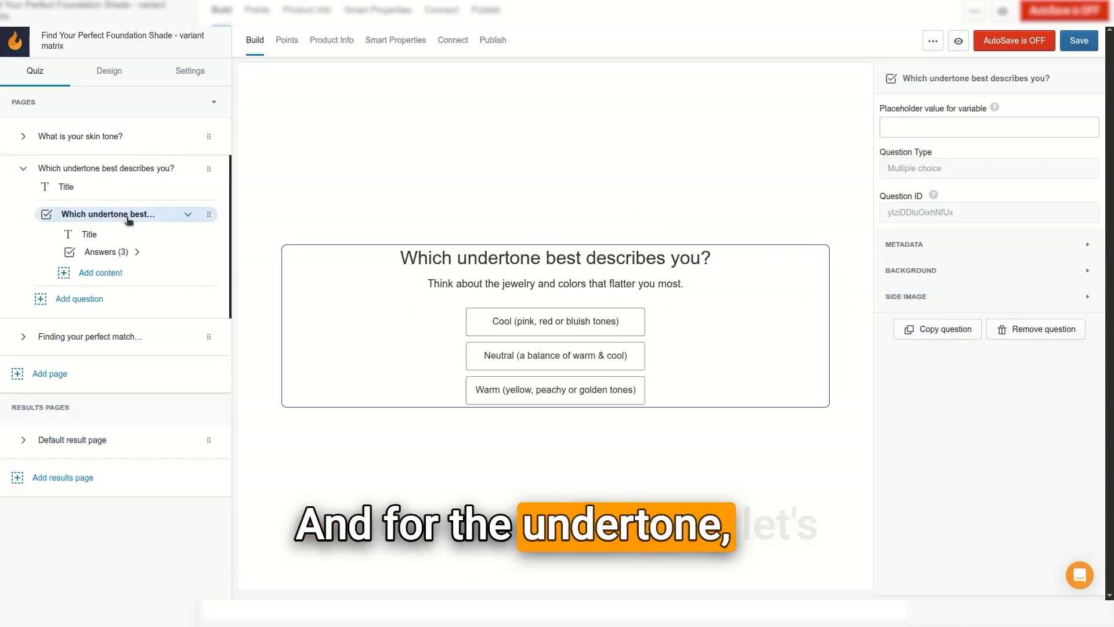
pyautogui.click(914, 253)
pyautogui.click(975, 290)
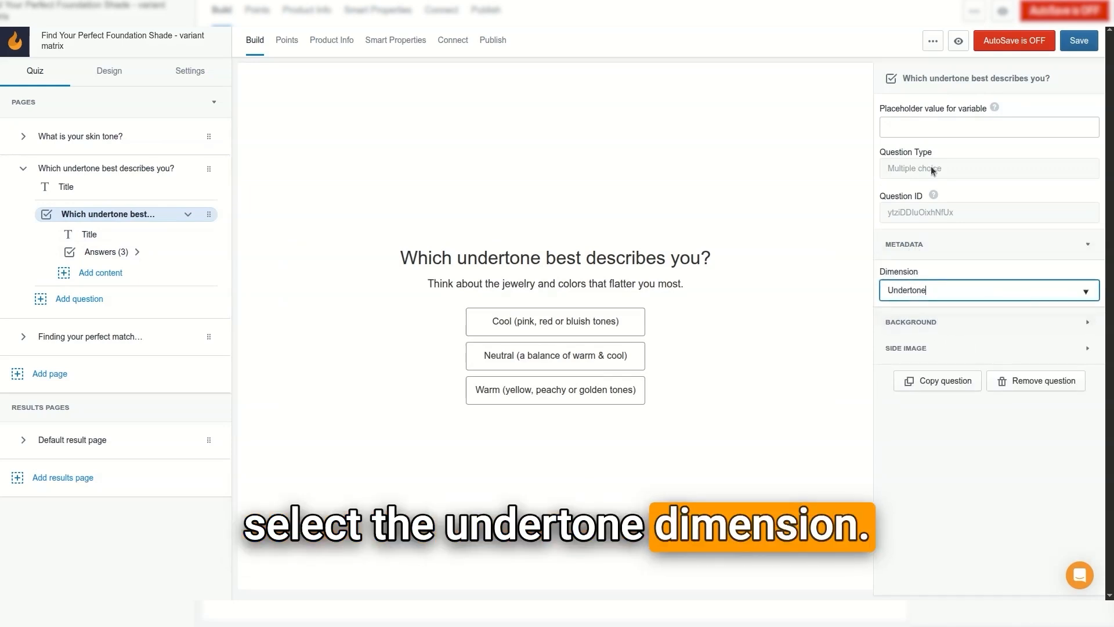
pyautogui.click(1085, 42)
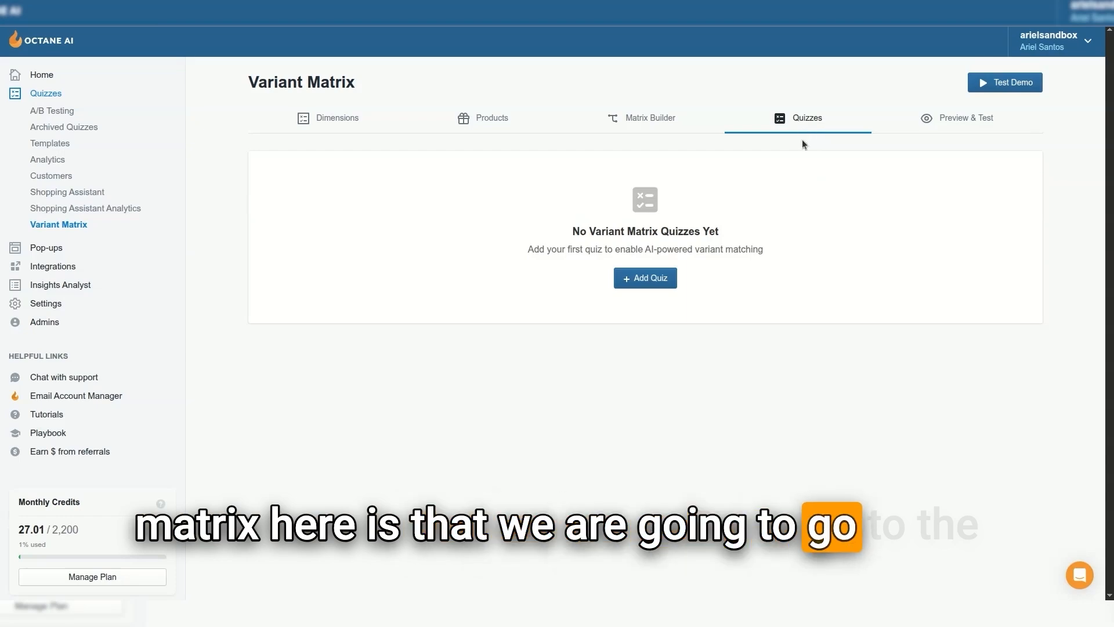
# - Start adding a quiz to Variant Matrix and choose Find Your Perfect Foundation Shade - variant matrix
pyautogui.click(657, 282)
pyautogui.scroll(-9, 542, 302)
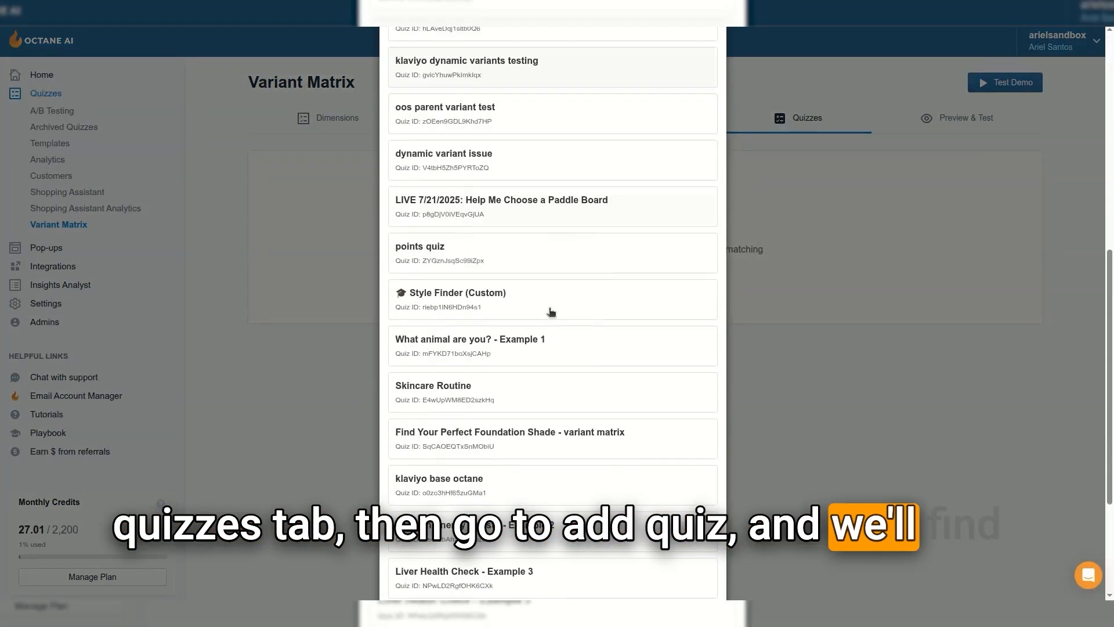
pyautogui.click(559, 423)
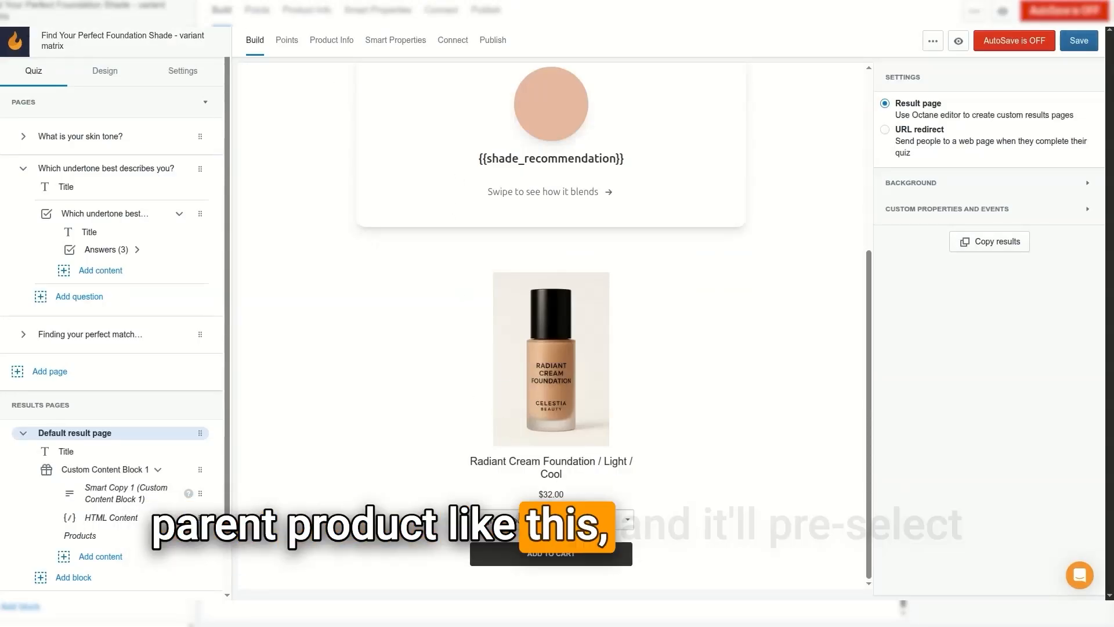
# - Try other Radiant Cream Foundation variants, such as Light / Neutral, on the default result page and return to Light / Cool
pyautogui.click(522, 520)
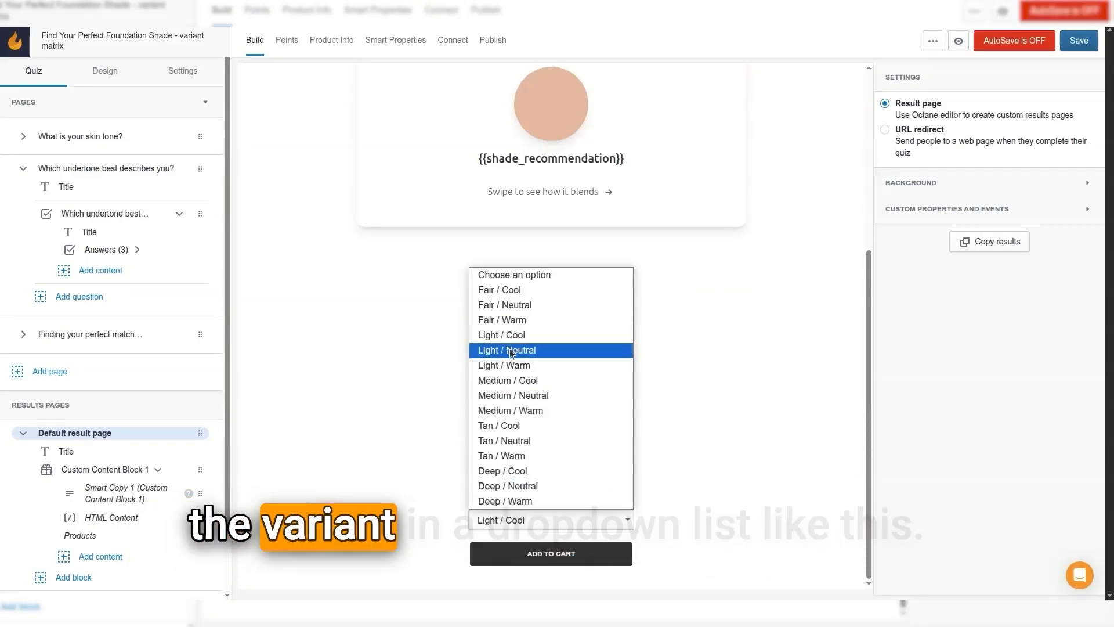
pyautogui.click(510, 350)
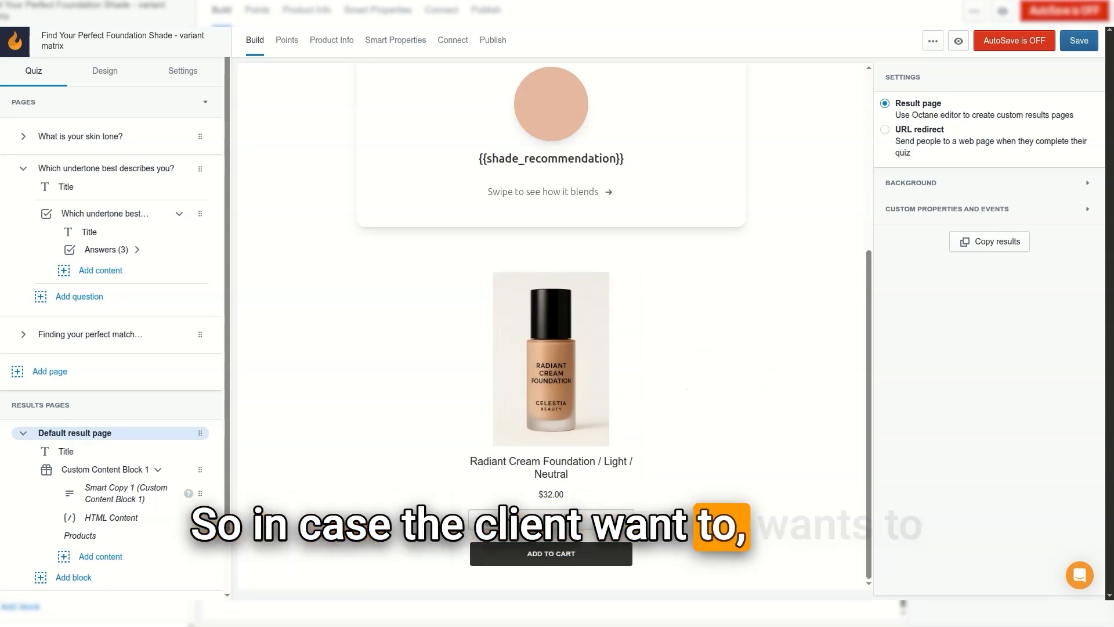
pyautogui.click(629, 522)
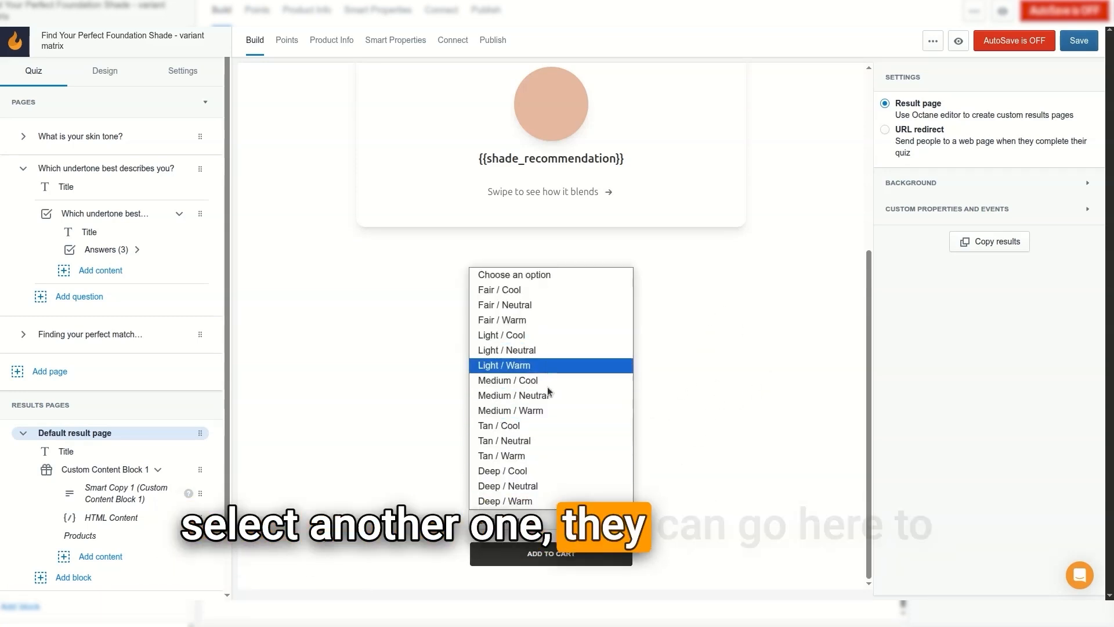
pyautogui.click(552, 380)
pyautogui.click(552, 524)
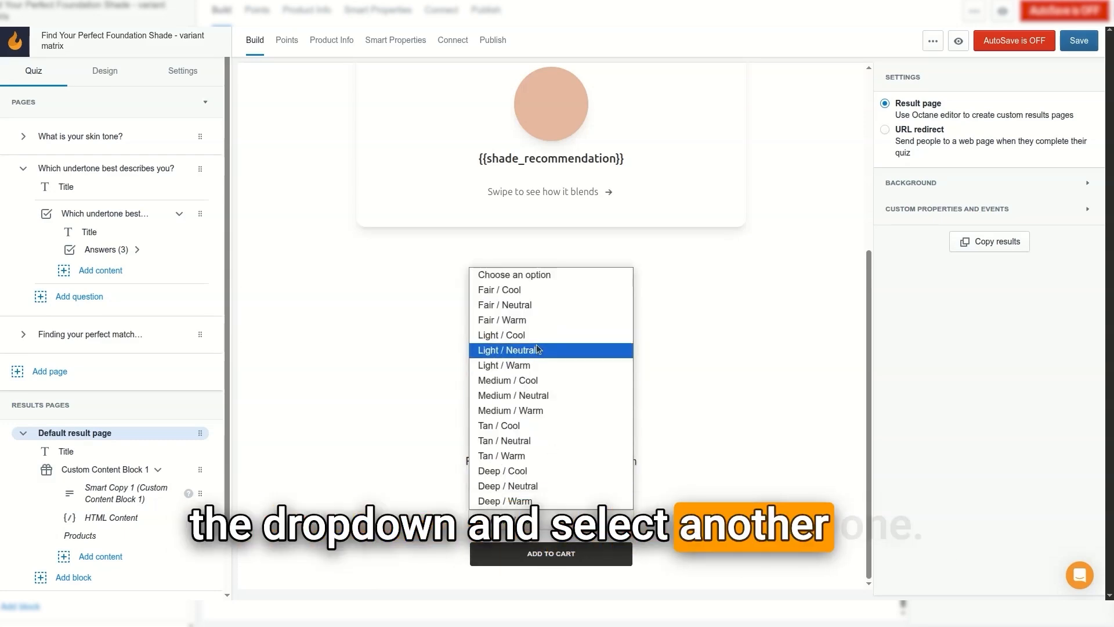
pyautogui.click(552, 335)
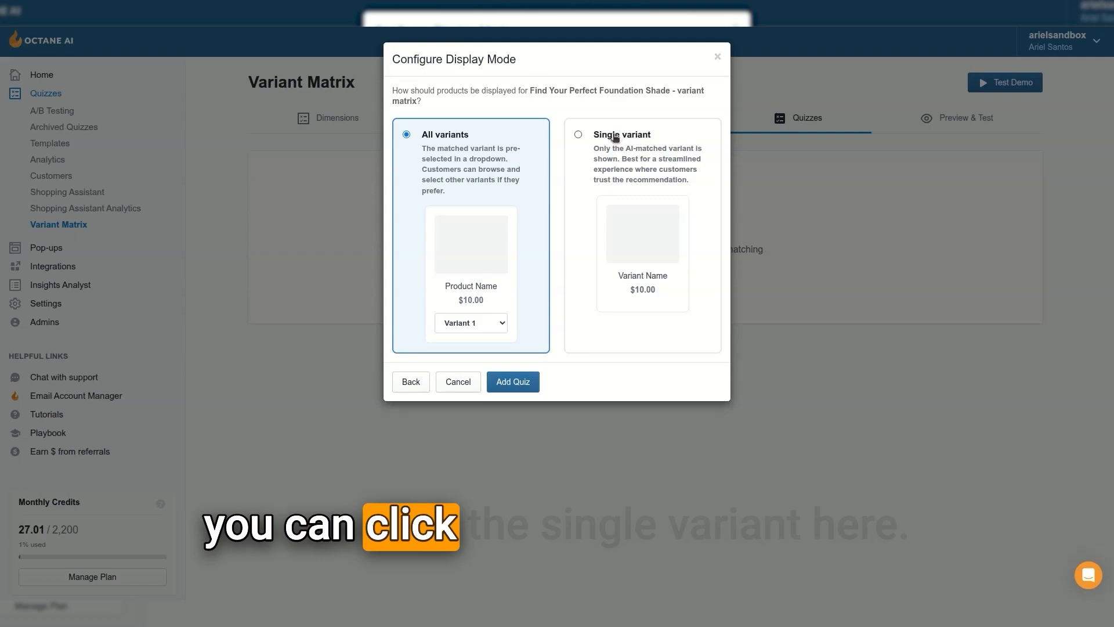
# - Compare the Single variant display mode with the result page's variant choices, and add the quiz with the All variants mode
pyautogui.click(610, 140)
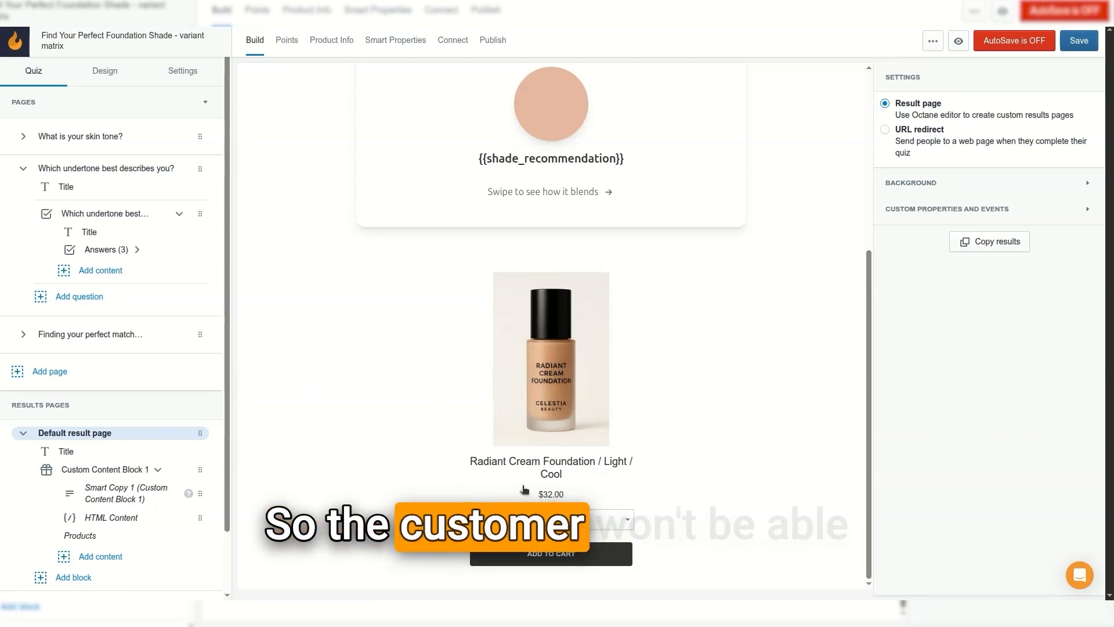
pyautogui.click(533, 505)
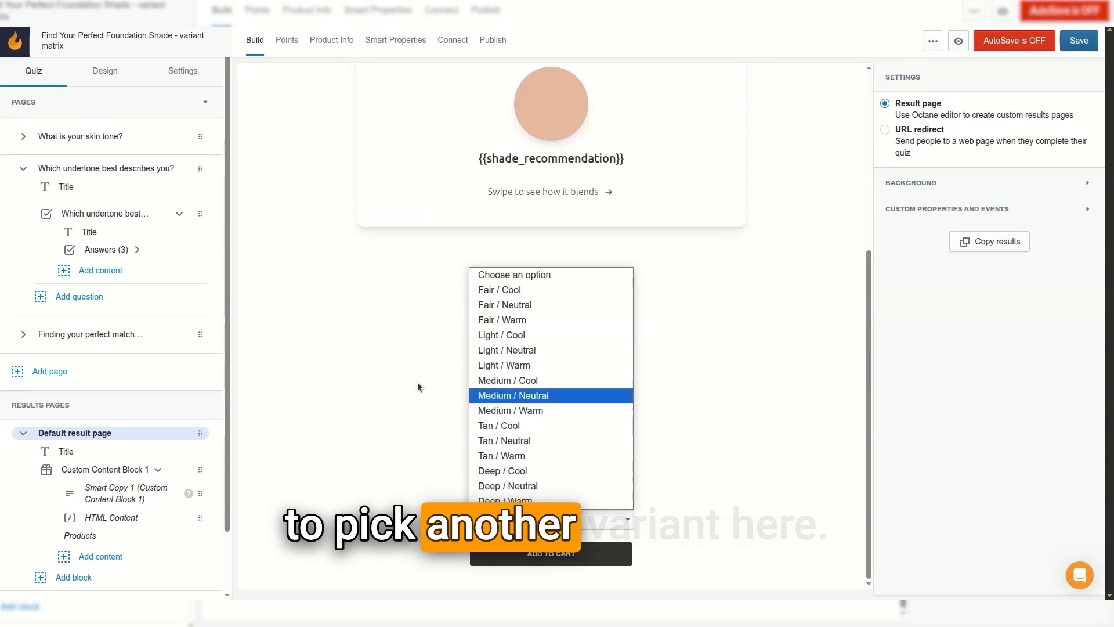
pyautogui.click(387, 393)
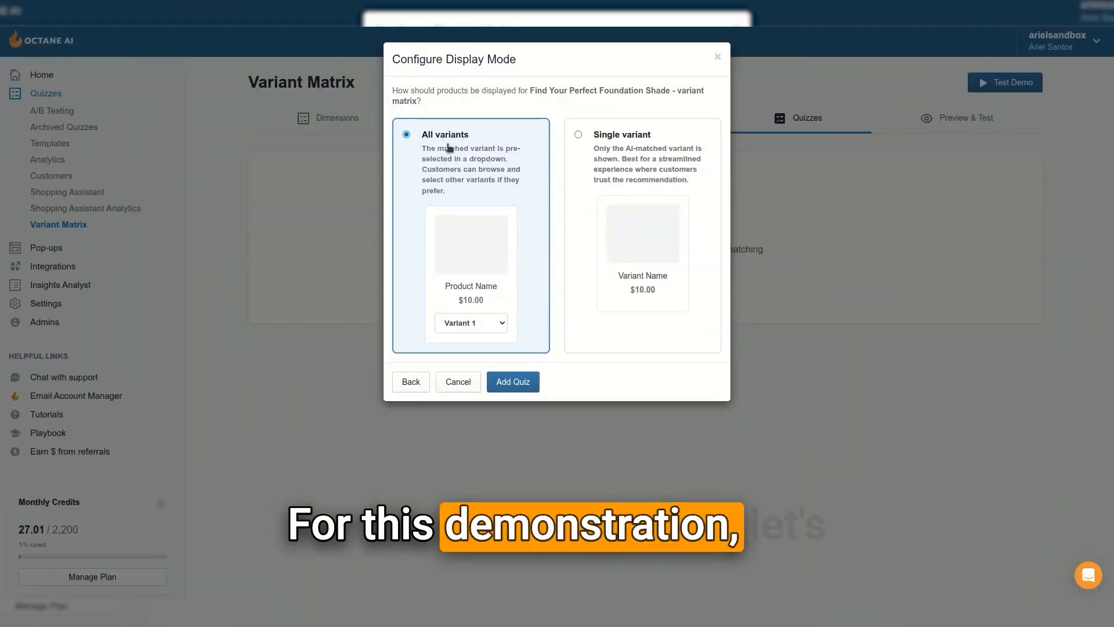
pyautogui.click(514, 382)
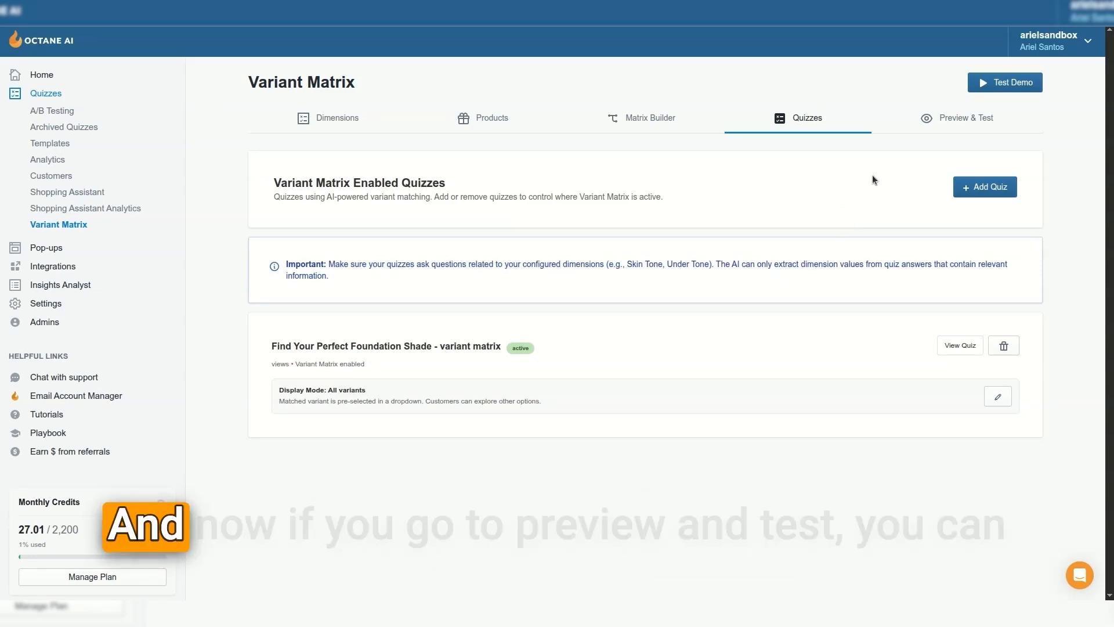
# - Preview the recommended product for a quiz outcome with skin tone Light and undertone Neutral
pyautogui.click(984, 113)
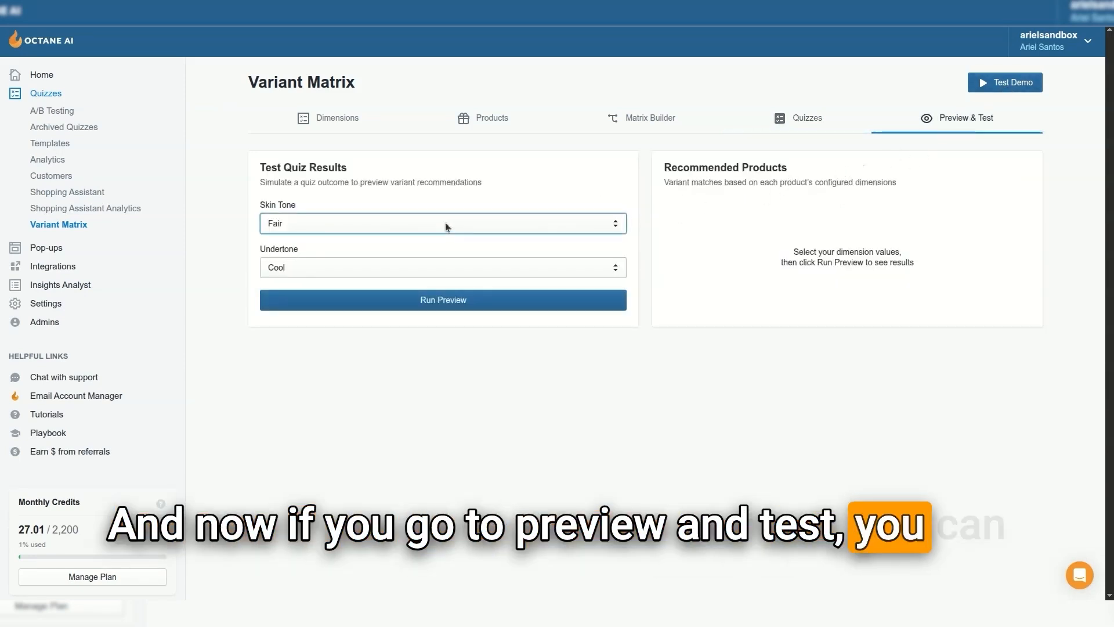
pyautogui.click(446, 225)
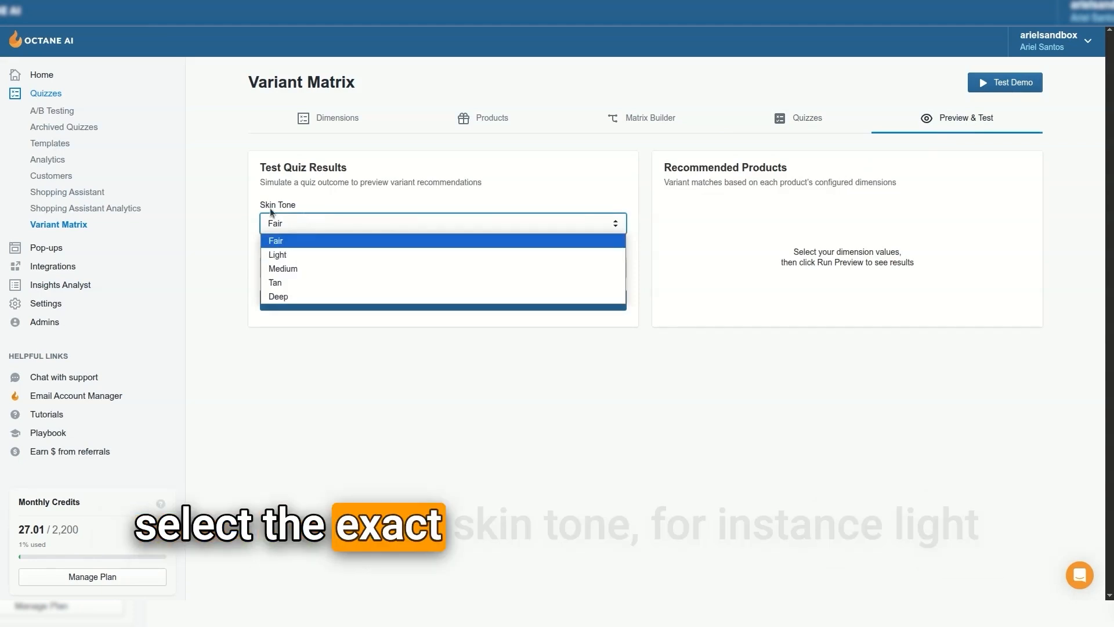
pyautogui.click(296, 254)
pyautogui.click(316, 266)
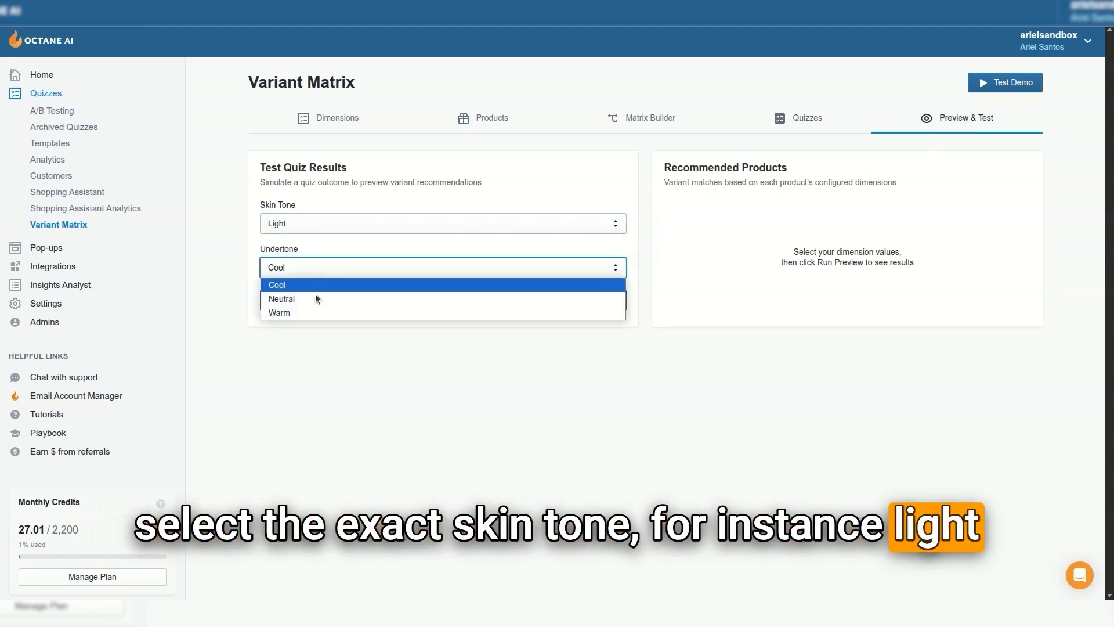
pyautogui.click(314, 300)
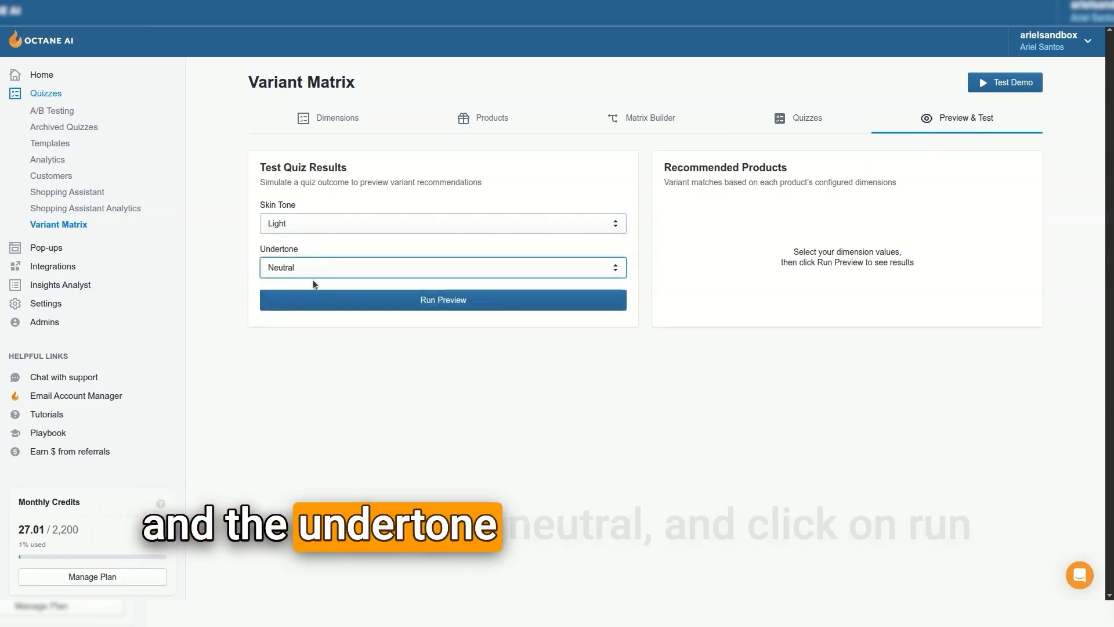
pyautogui.click(429, 296)
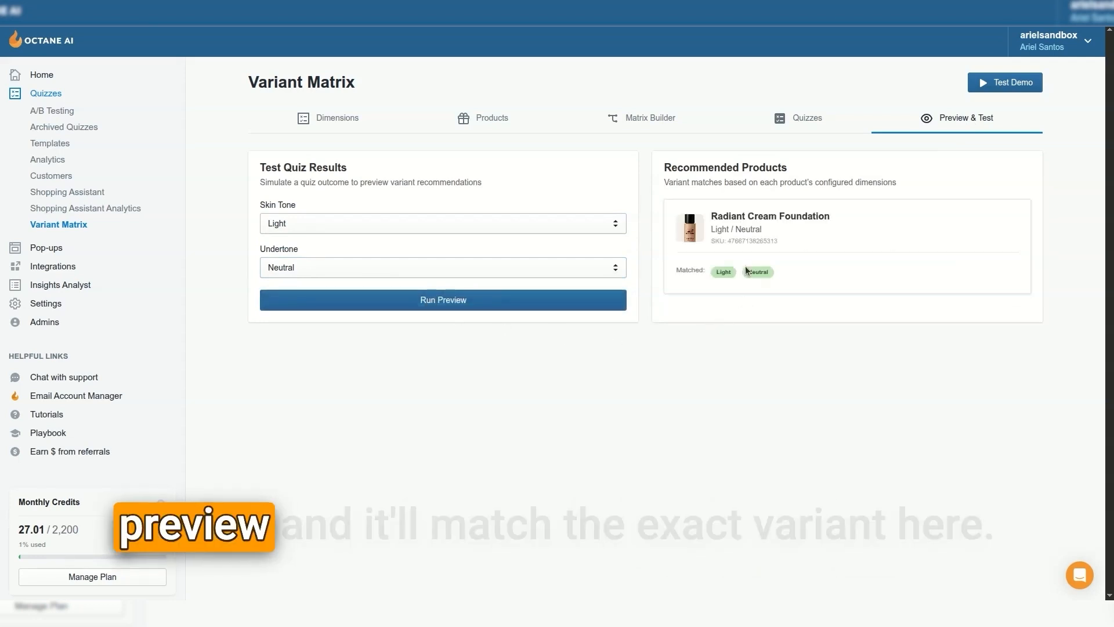
pyautogui.moveTo(712, 230); pyautogui.dragTo(848, 218)
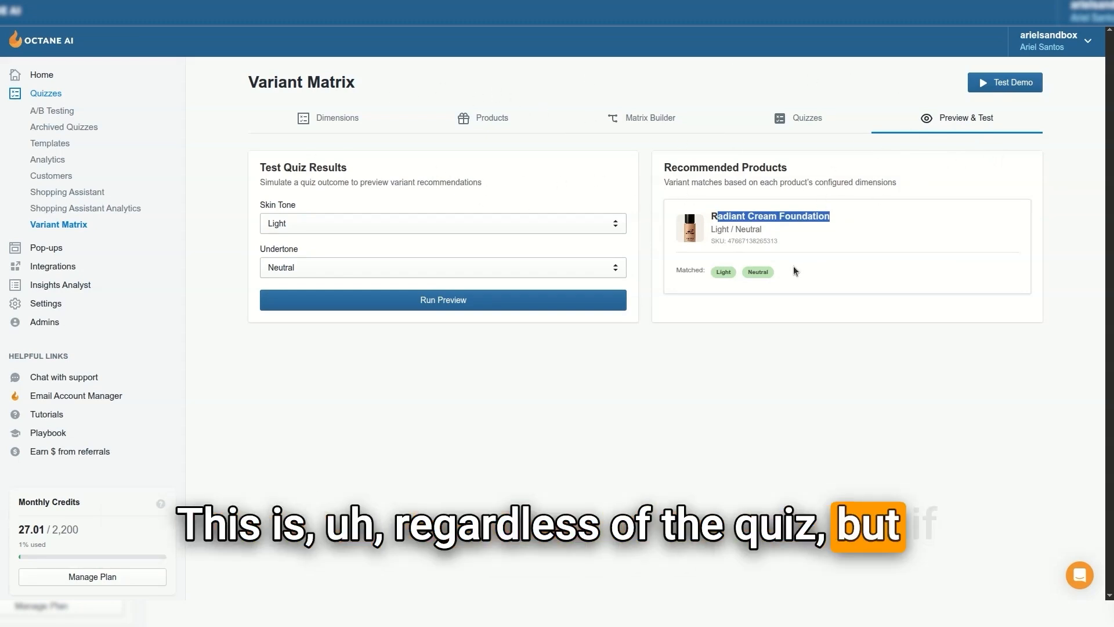
# - Start the Variant Matrix AI demo test with Find Your Perfect Foundation Shade - variant matrix
pyautogui.click(779, 172)
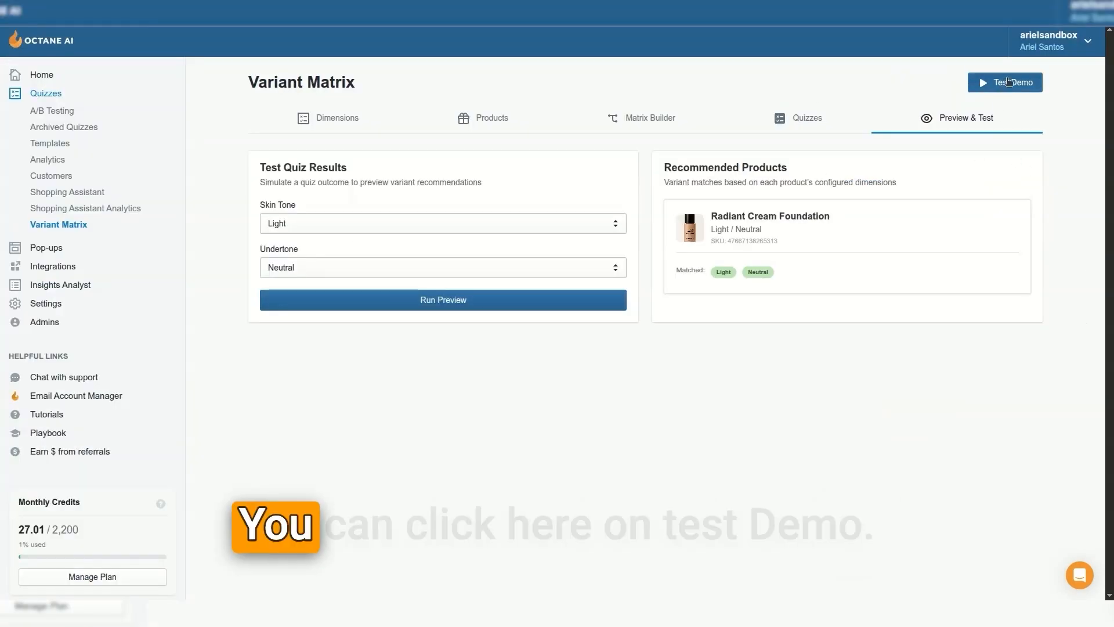
pyautogui.click(1007, 82)
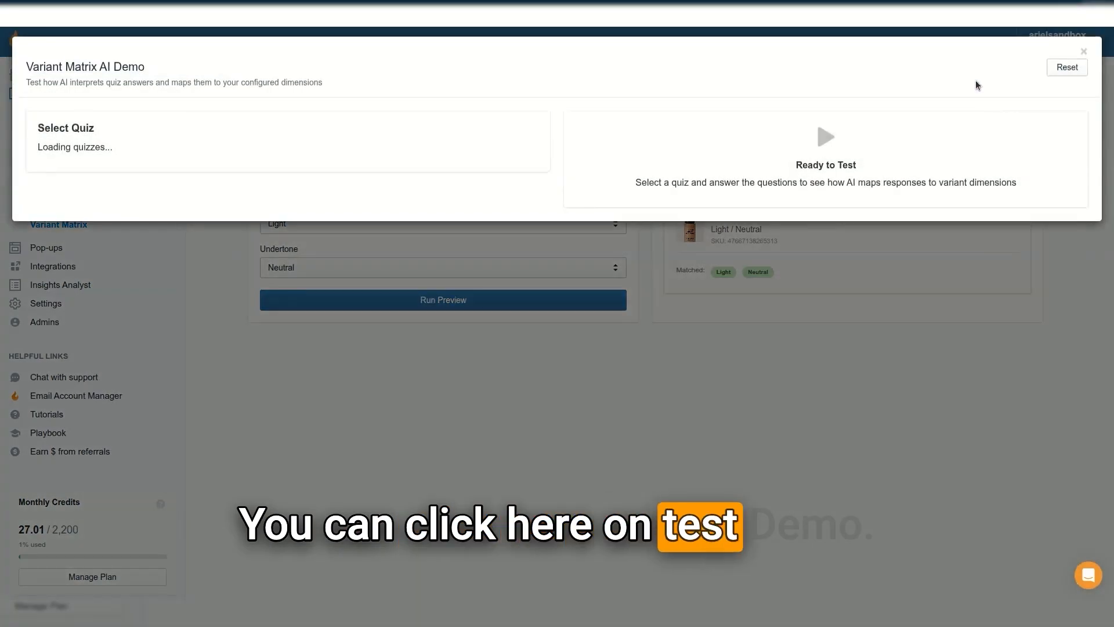
pyautogui.click(190, 146)
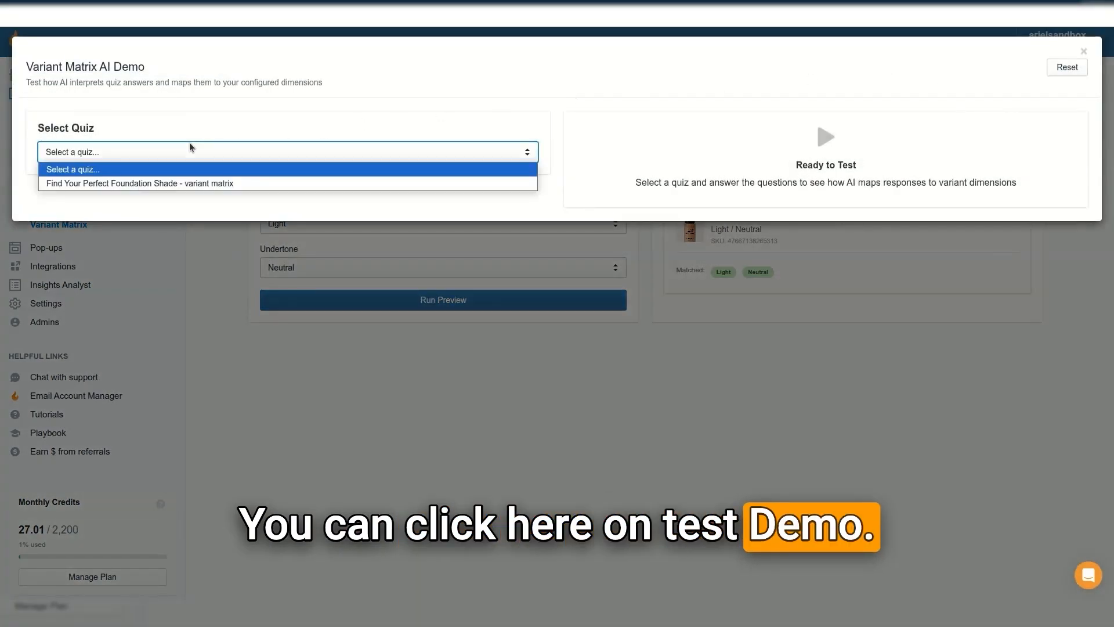
pyautogui.click(183, 185)
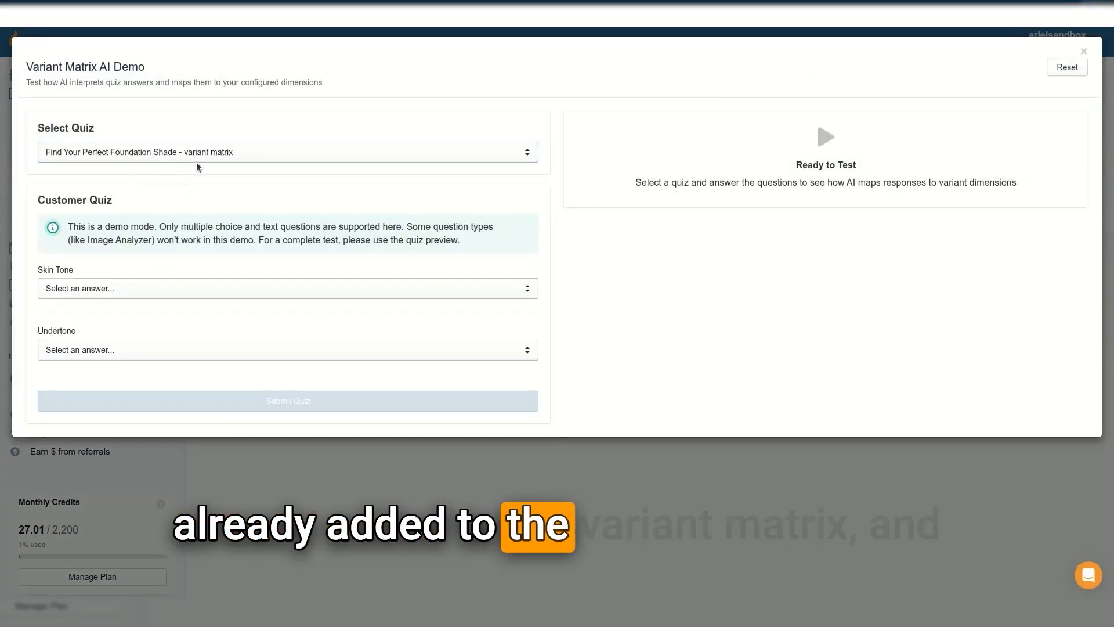
# - Submit the demo quiz with skin tone Fair and undertone Neutral (a balance of warm & cool)
pyautogui.click(105, 290)
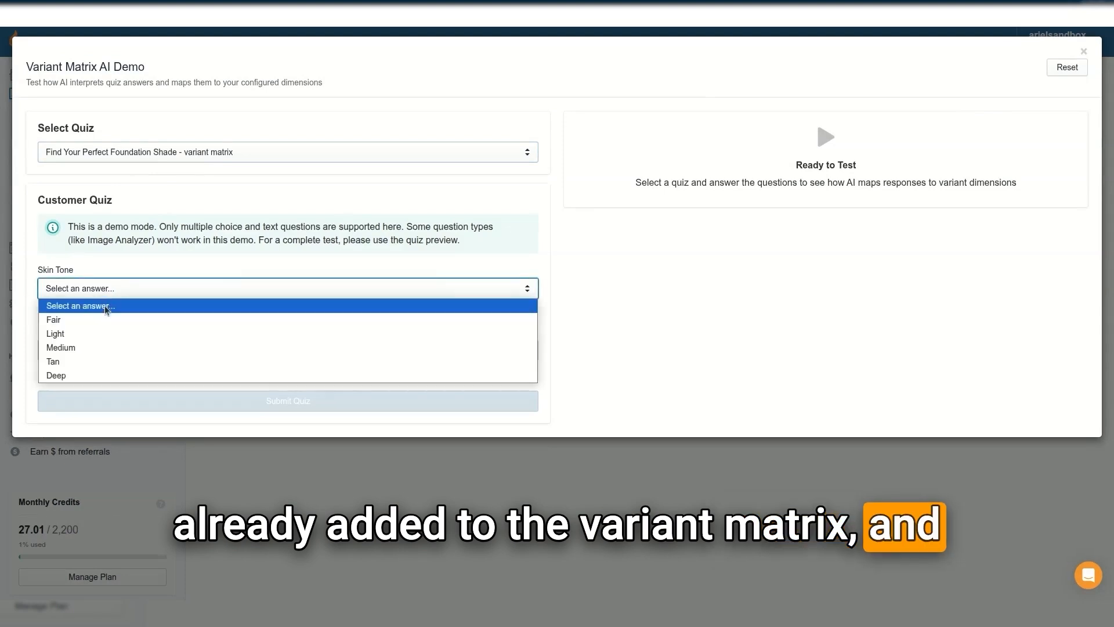
pyautogui.click(104, 319)
pyautogui.click(104, 350)
pyautogui.click(109, 398)
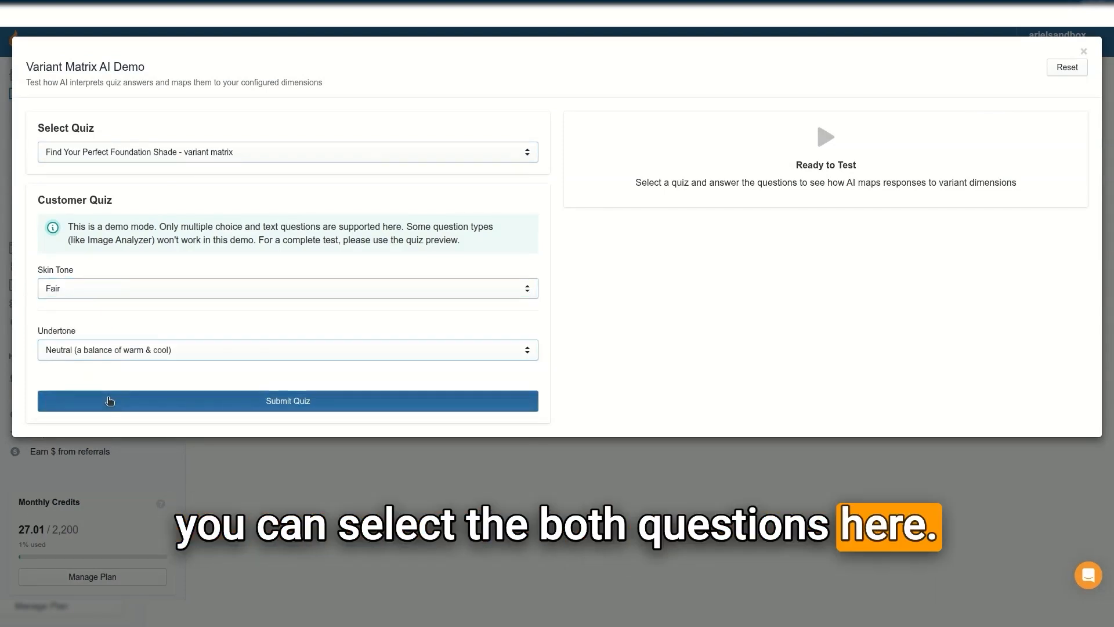
pyautogui.click(188, 401)
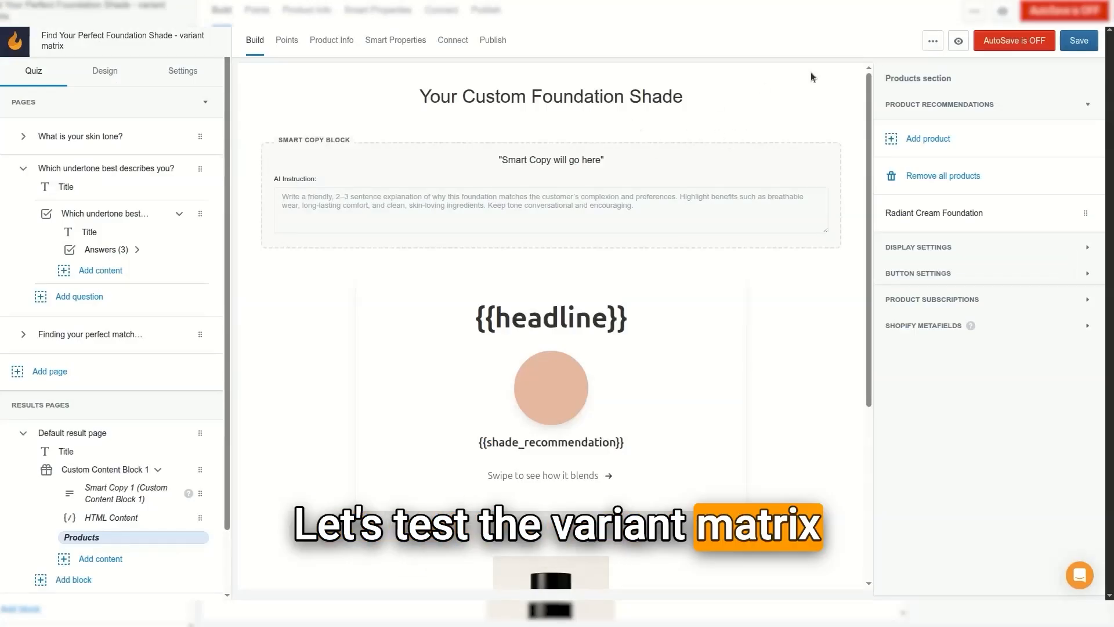
# - Preview the full quiz with the custom content result page, answering Fair and Warm, and review the recommended shade and product
pyautogui.click(958, 42)
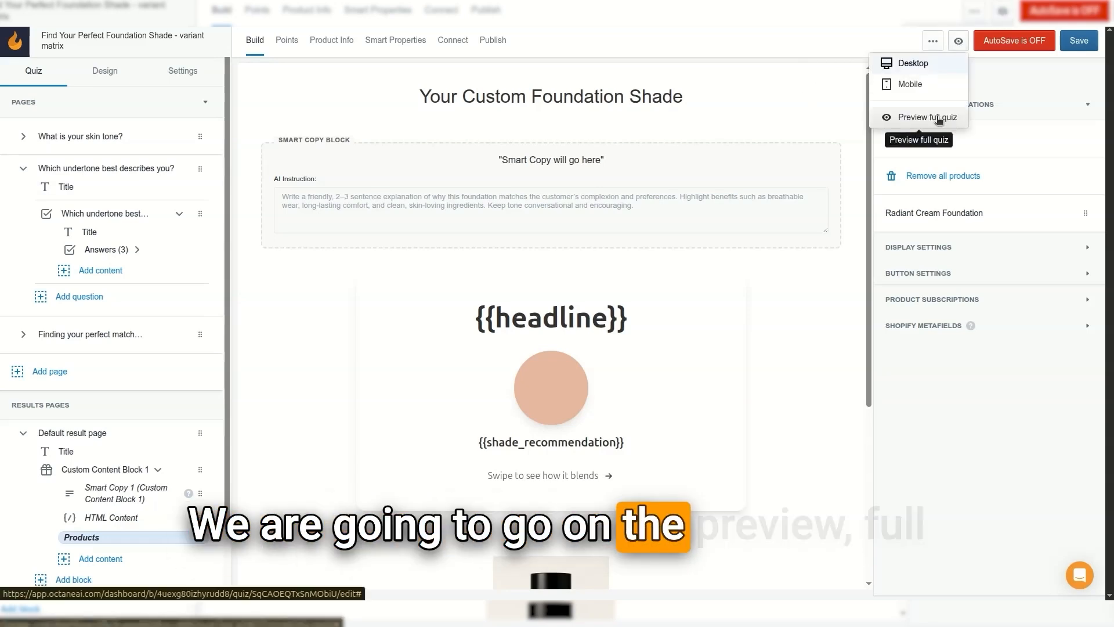
pyautogui.click(938, 119)
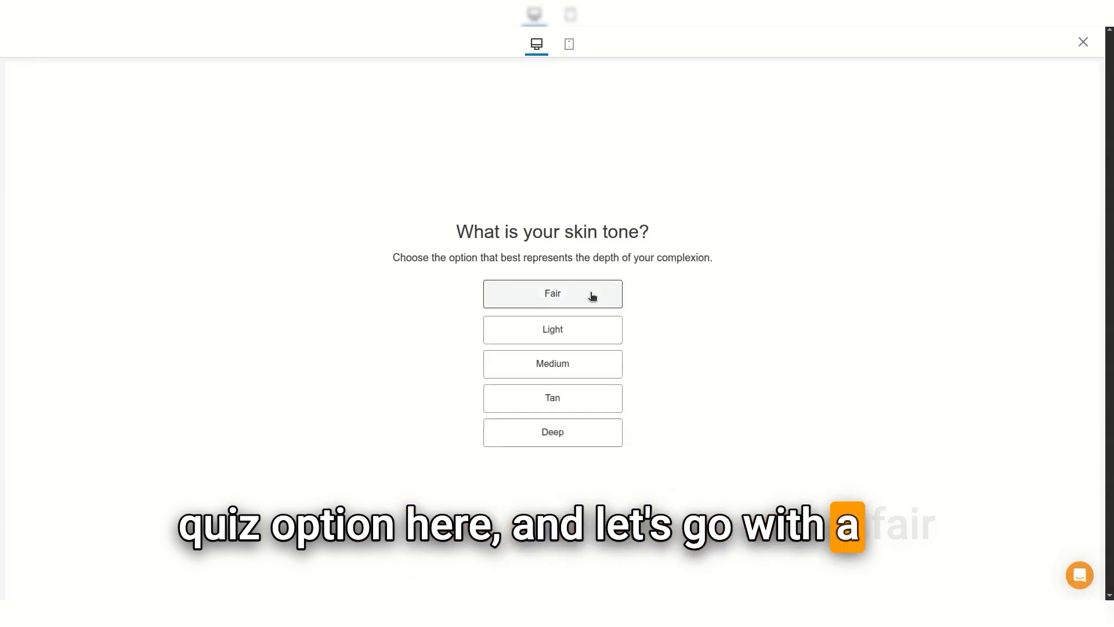
pyautogui.click(592, 296)
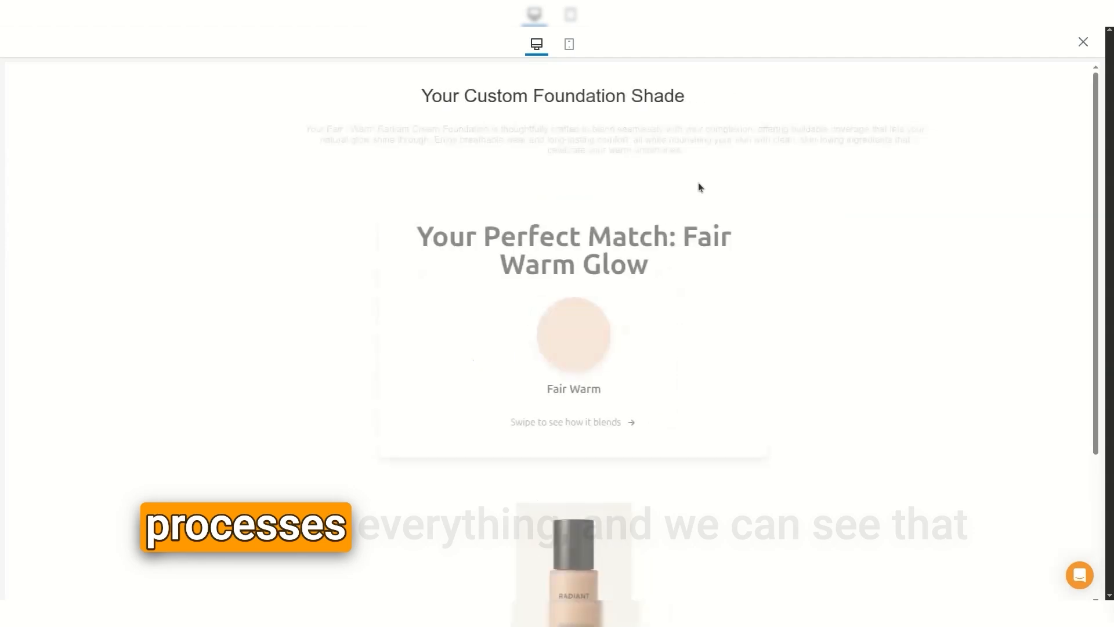
pyautogui.scroll(-3, 650, 214)
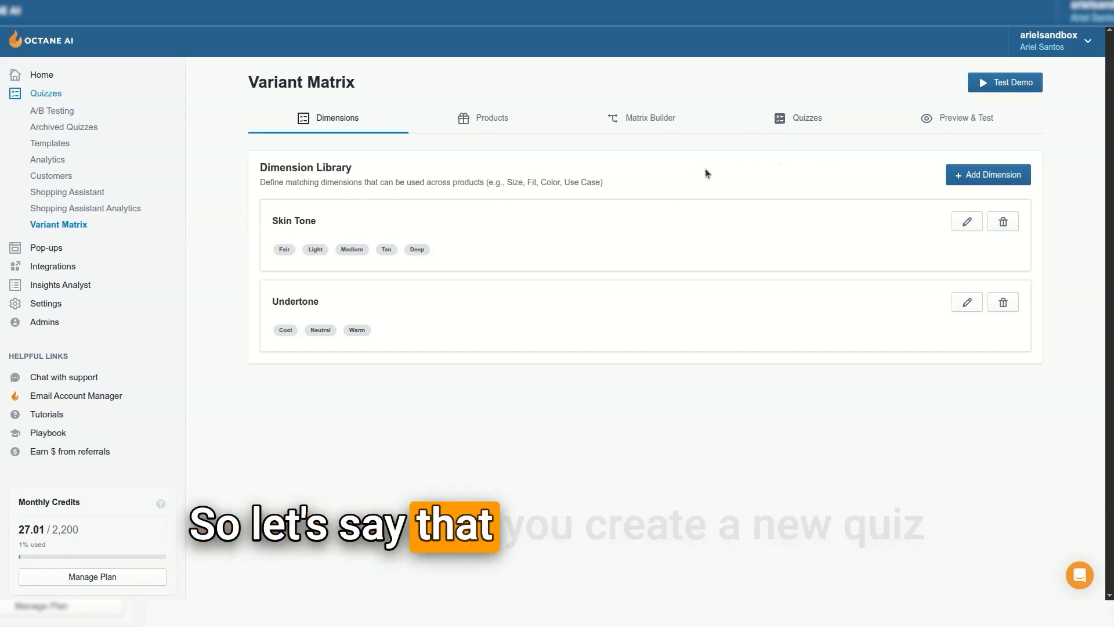
# - Review the quizzes enabled for Variant Matrix and return to the dimension library
pyautogui.click(764, 128)
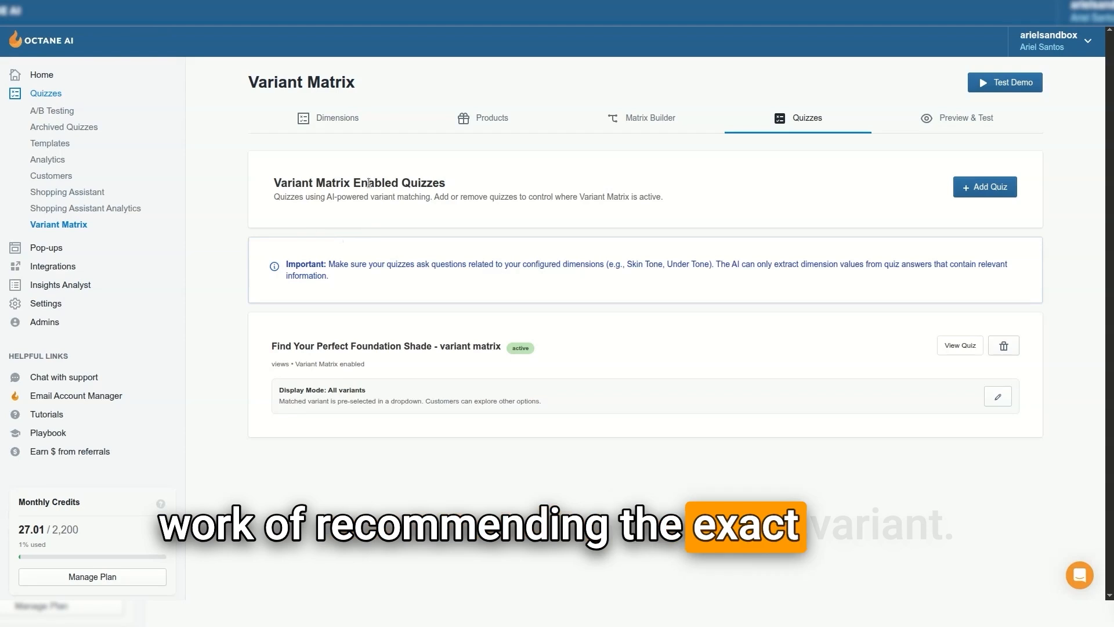
pyautogui.click(347, 125)
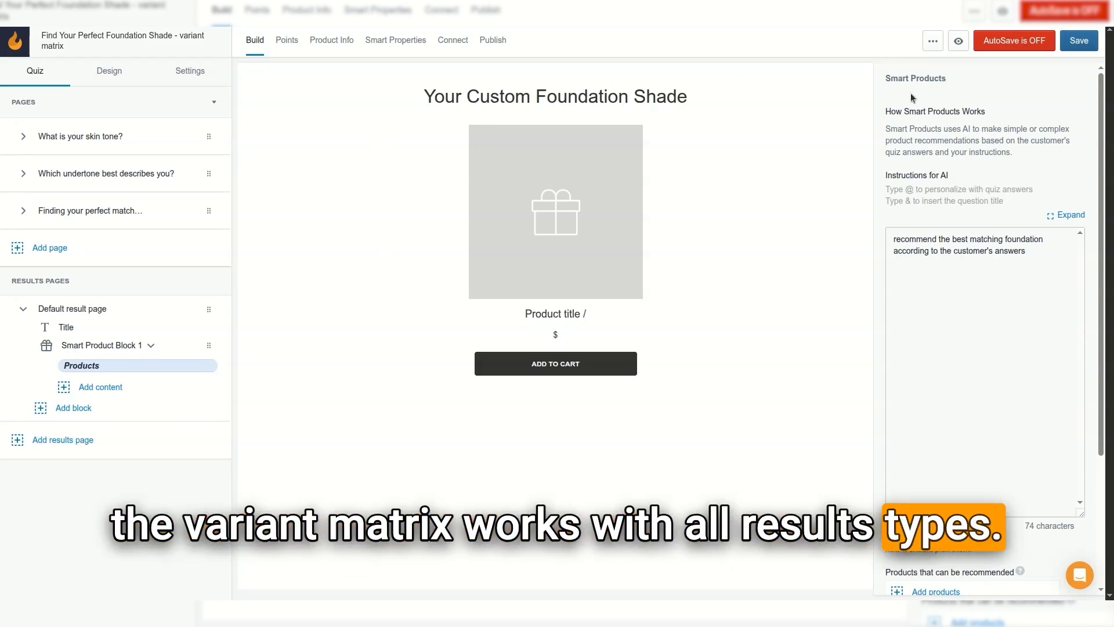
# - Preview the full quiz with the Smart Product block, answering Light for skin tone and Neutral for undertone
pyautogui.click(957, 42)
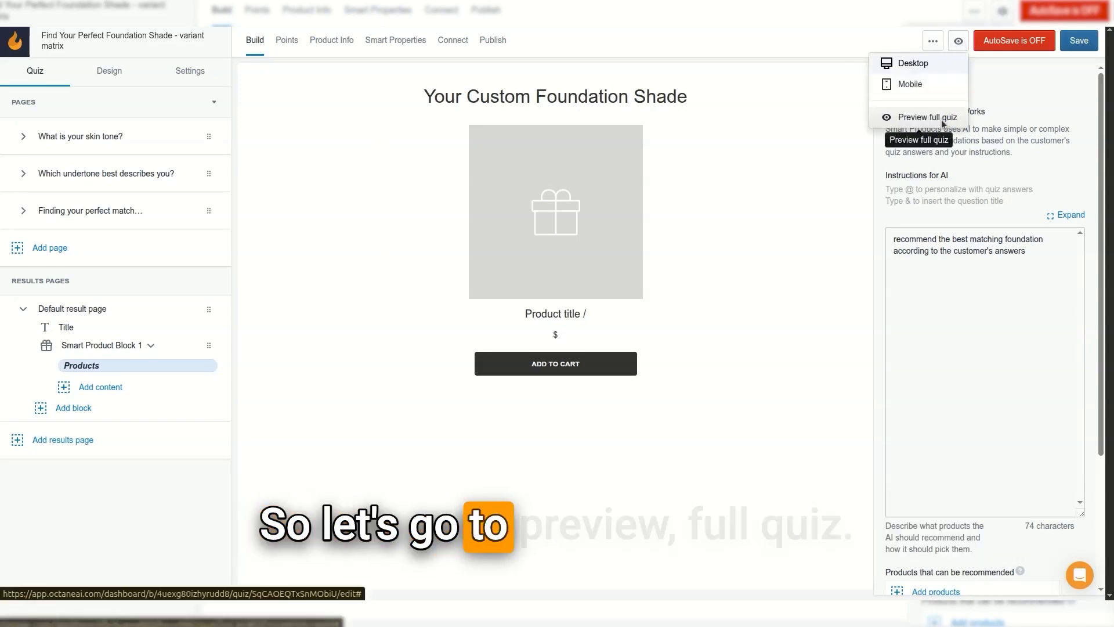
pyautogui.click(945, 116)
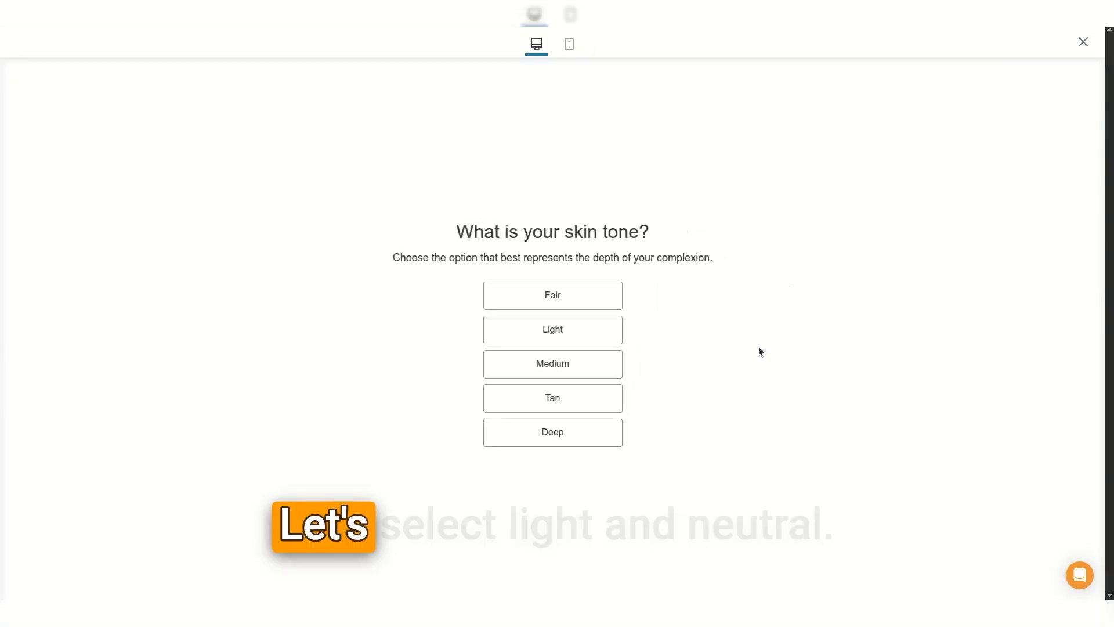
pyautogui.click(620, 341)
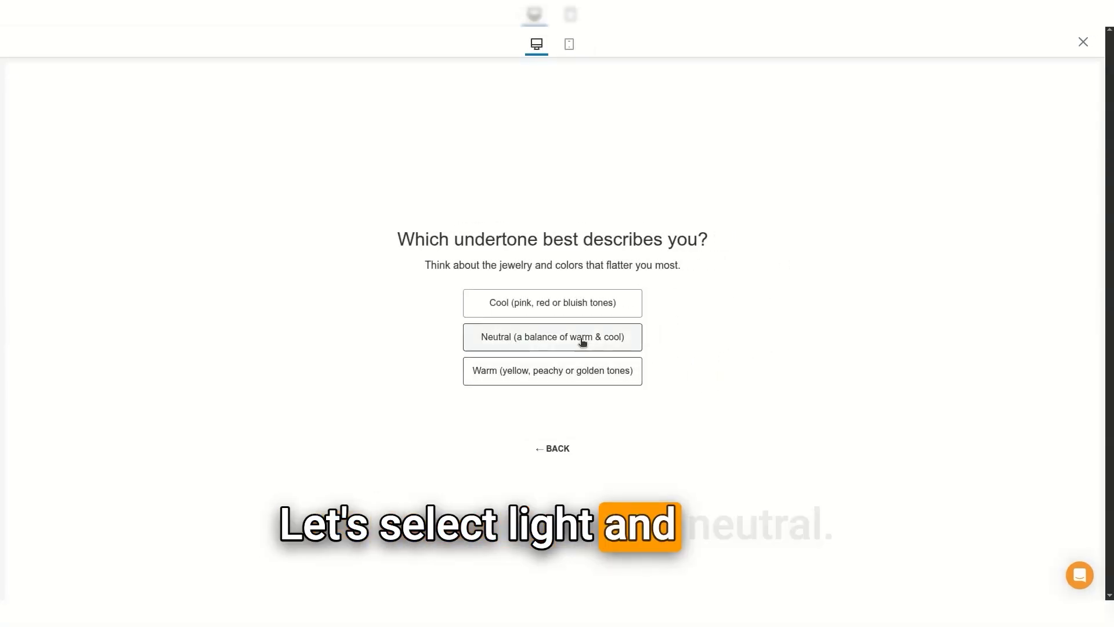
pyautogui.click(583, 341)
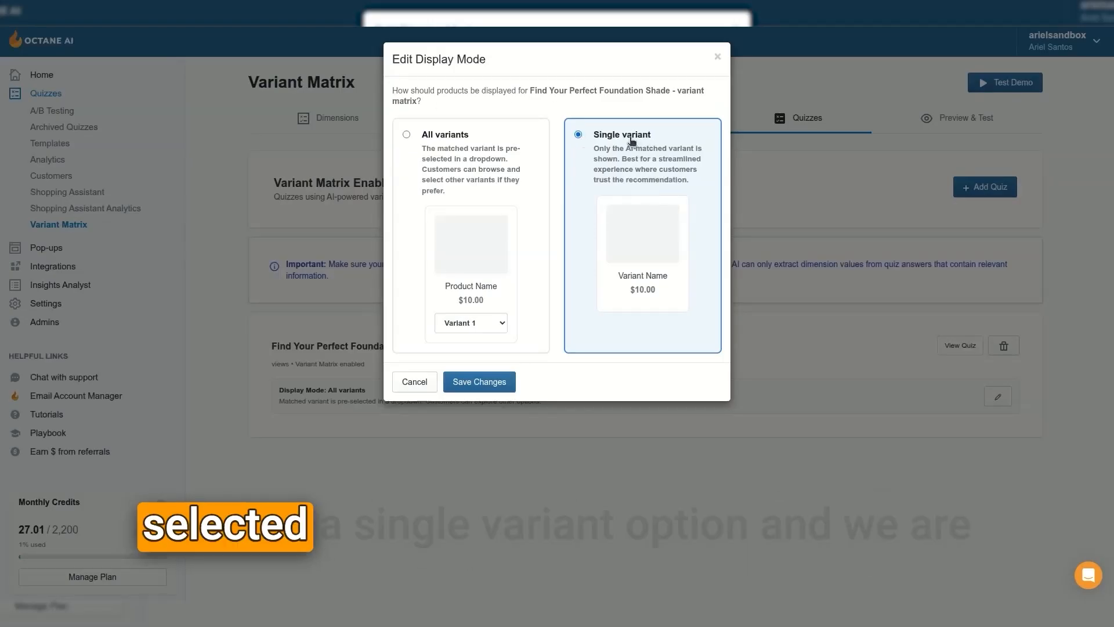
# - Change the display mode of the foundation shade quiz to Single variant and save it
pyautogui.click(479, 381)
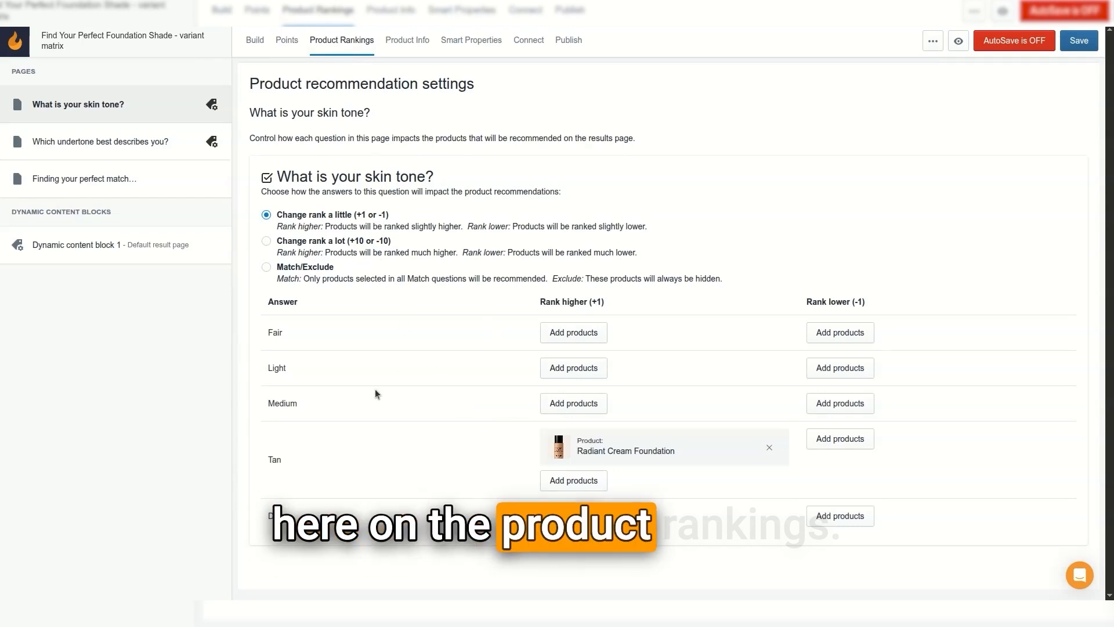
# - Check the undertone question's product rankings, and preview the full quiz with answers Tan and Cool to examine the recommended variant
pyautogui.click(141, 140)
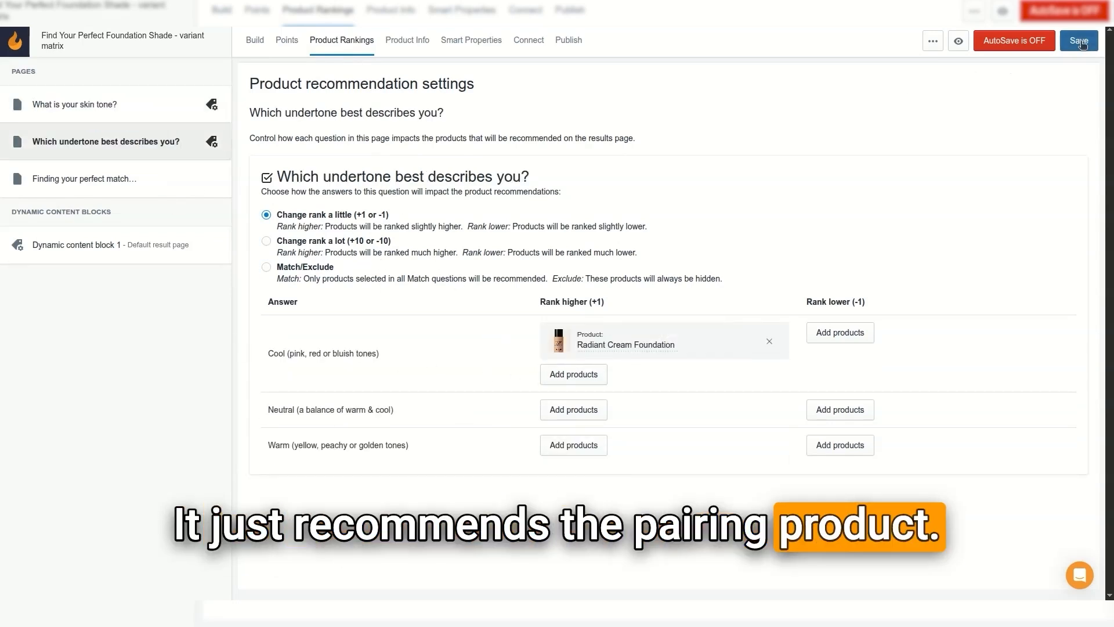
pyautogui.click(969, 42)
pyautogui.click(946, 116)
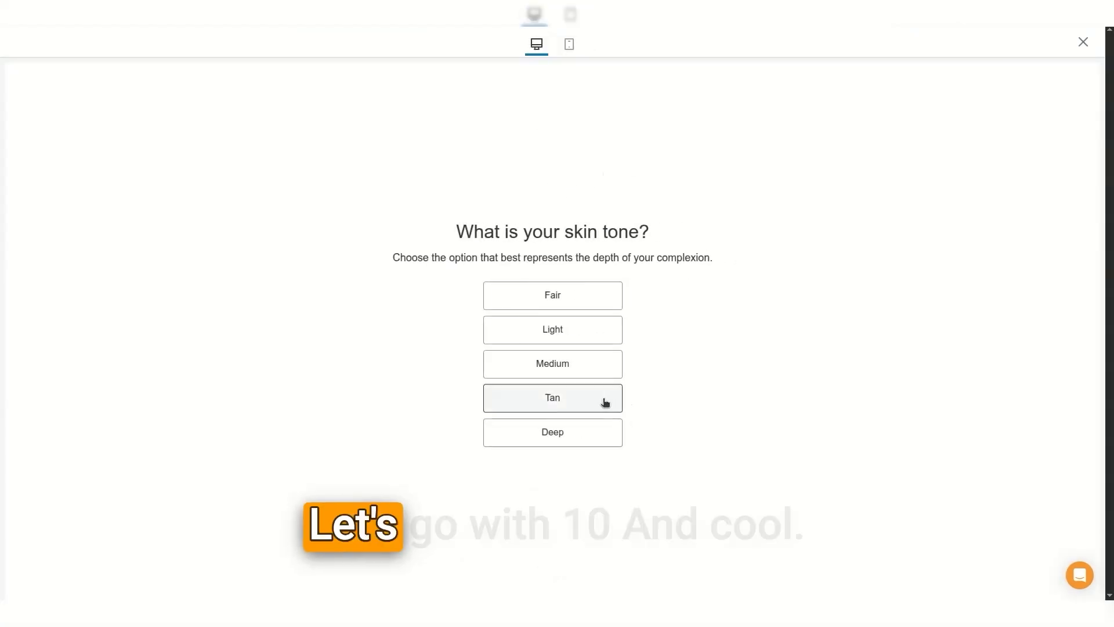
pyautogui.click(592, 305)
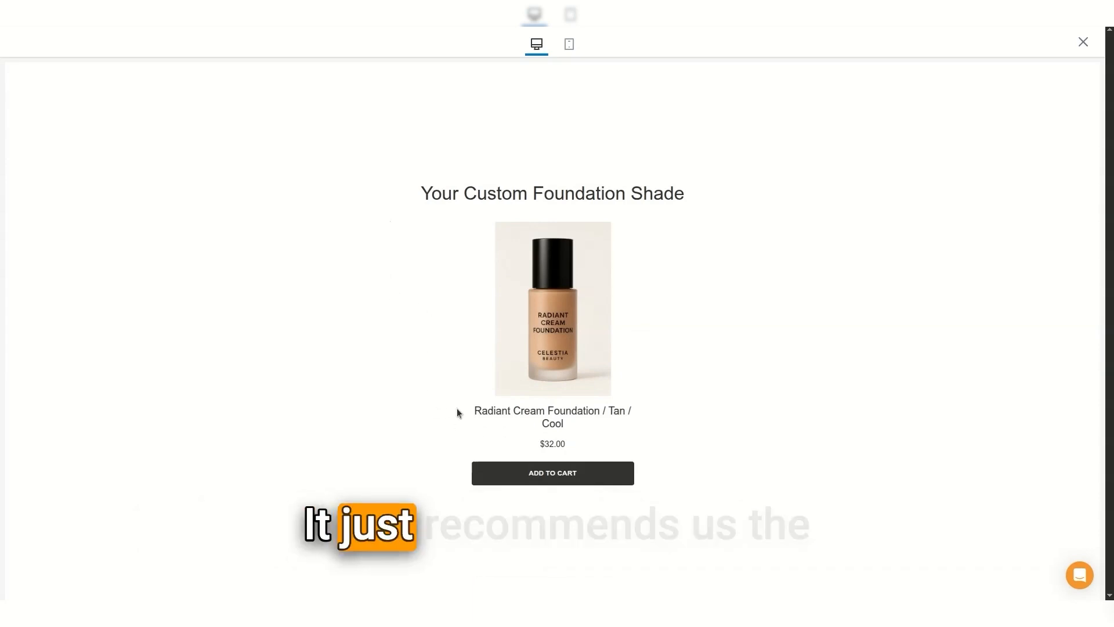
pyautogui.moveTo(457, 409); pyautogui.dragTo(628, 425)
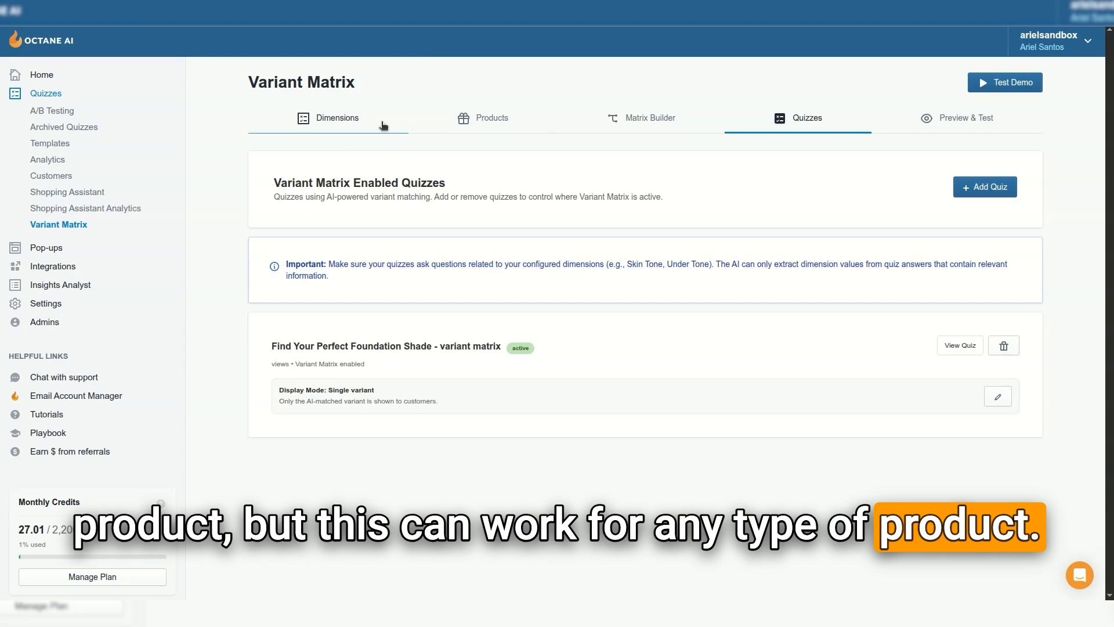
# - Show the Variant Matrix dimension library with the Skin Tone and Undertone dimensions
pyautogui.click(366, 122)
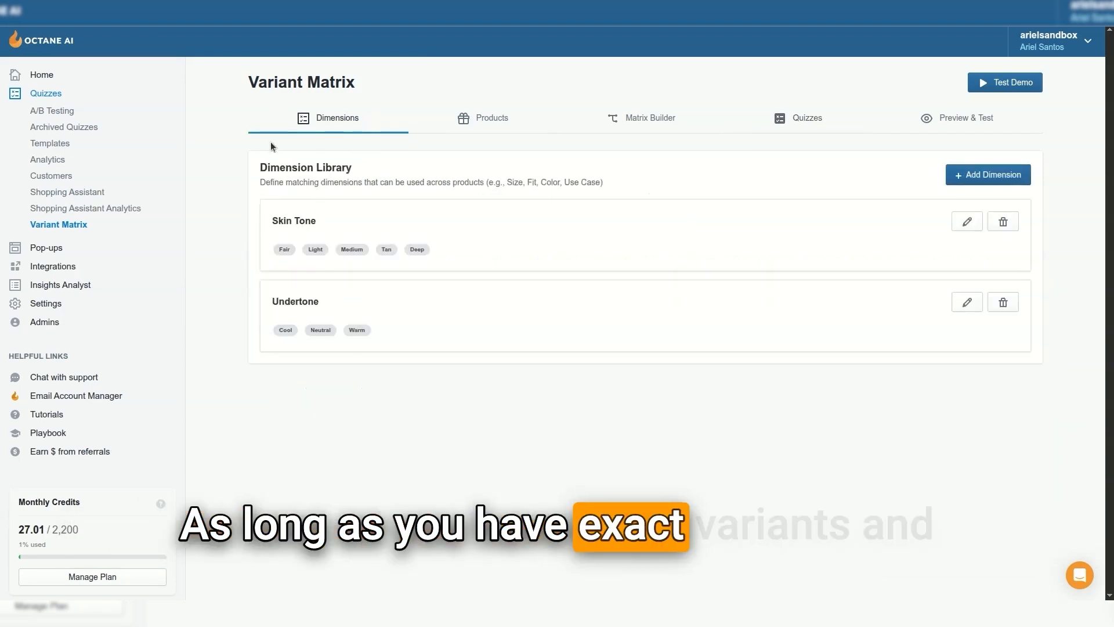